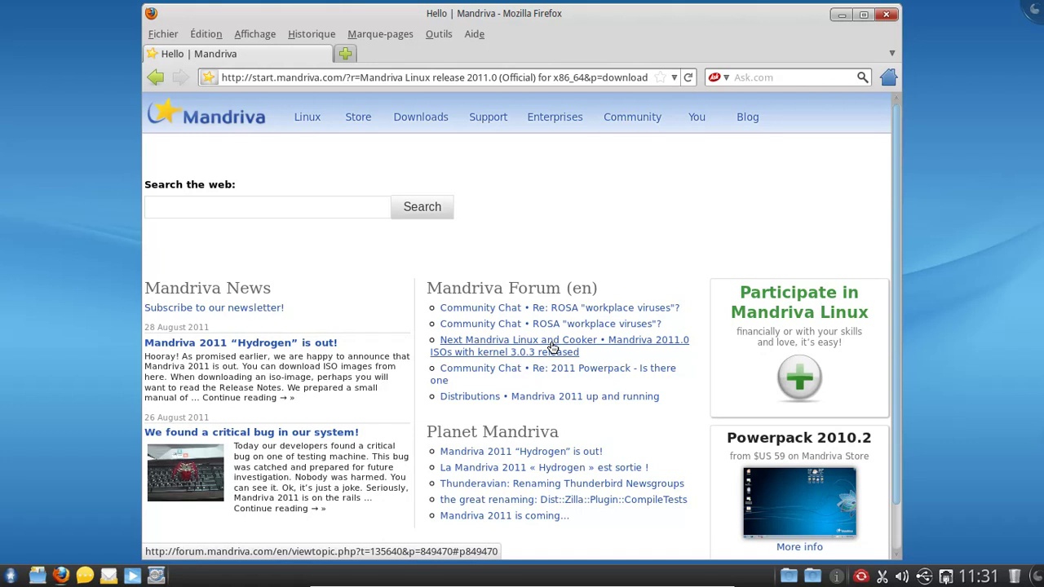
# Step: Open the Hydrogen release blog post and follow its link to the Mandriva 2011 Tour wiki
pyautogui.click(560, 452)
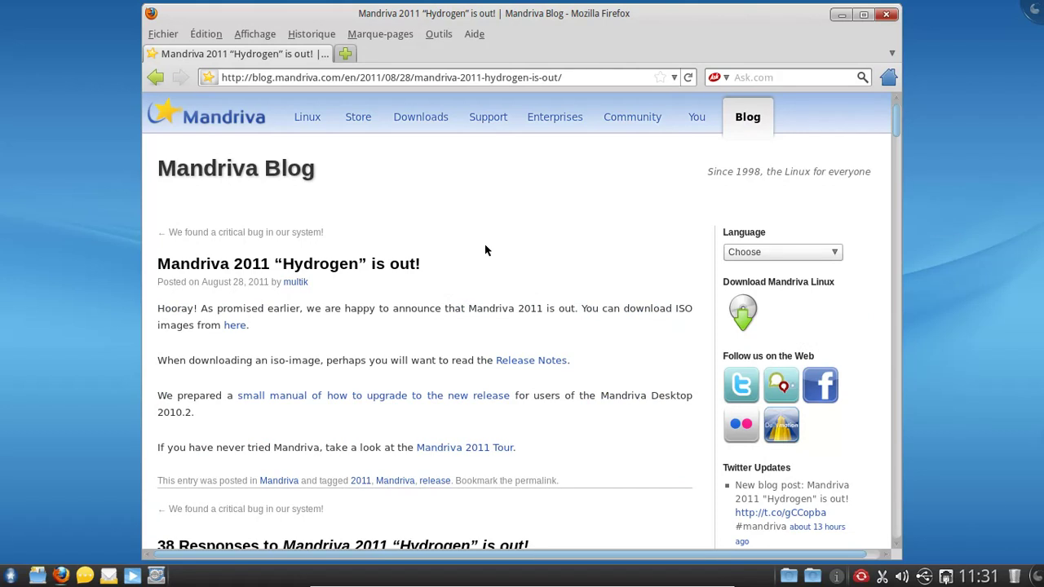
pyautogui.scroll(-2, 490, 237)
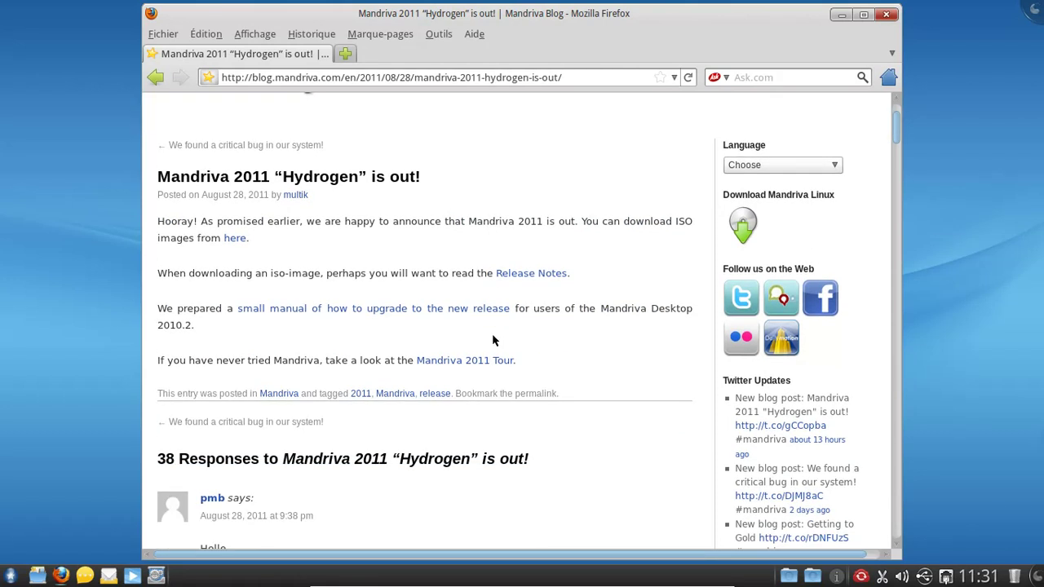
pyautogui.click(486, 361)
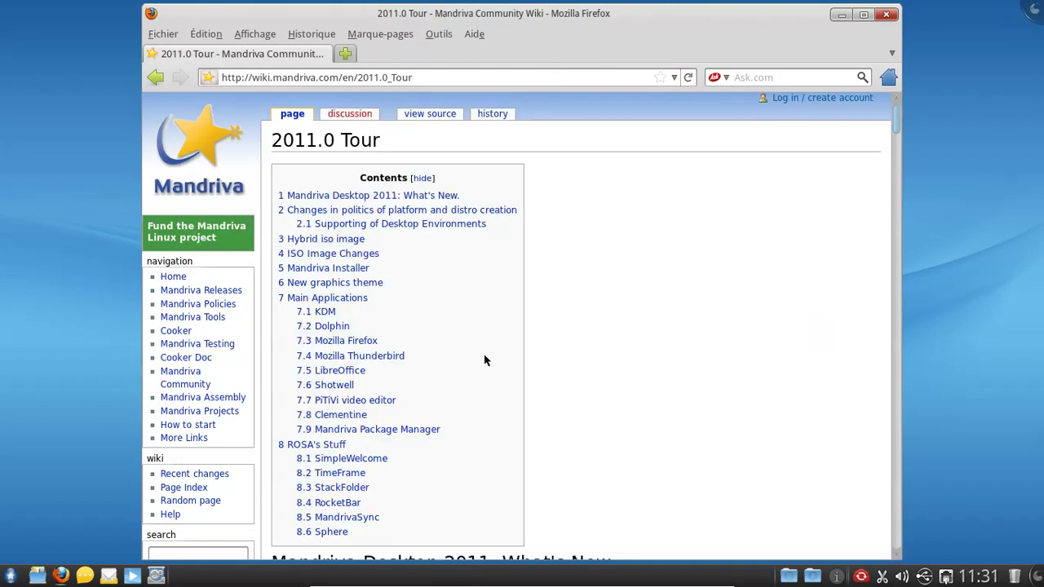
pyautogui.scroll(-3, 698, 211)
pyautogui.scroll(1, 698, 213)
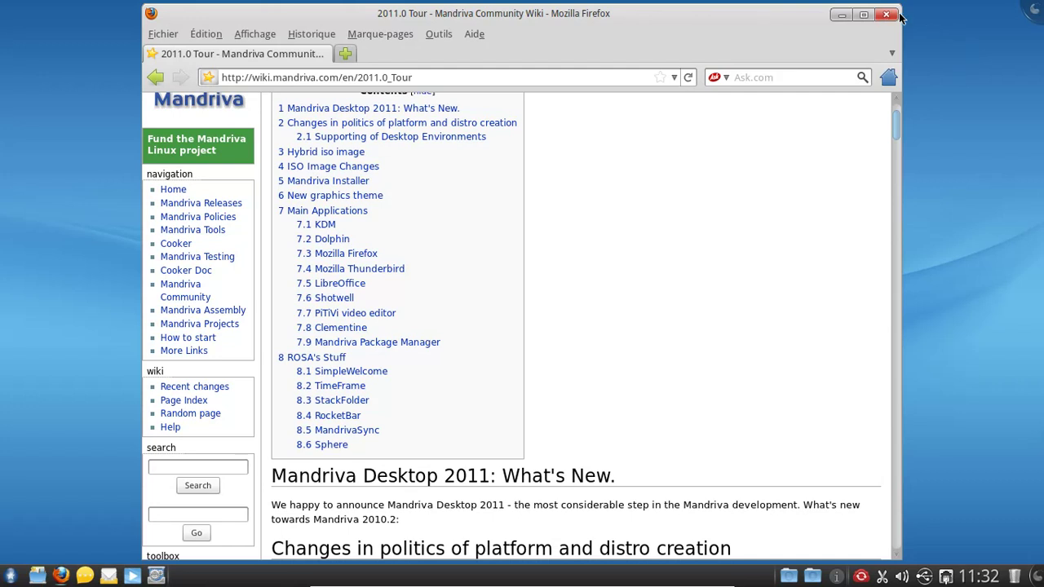
# Step: Jump to the Mandriva Package Manager section (7.9), read further down, and close Firefox
pyautogui.click(359, 343)
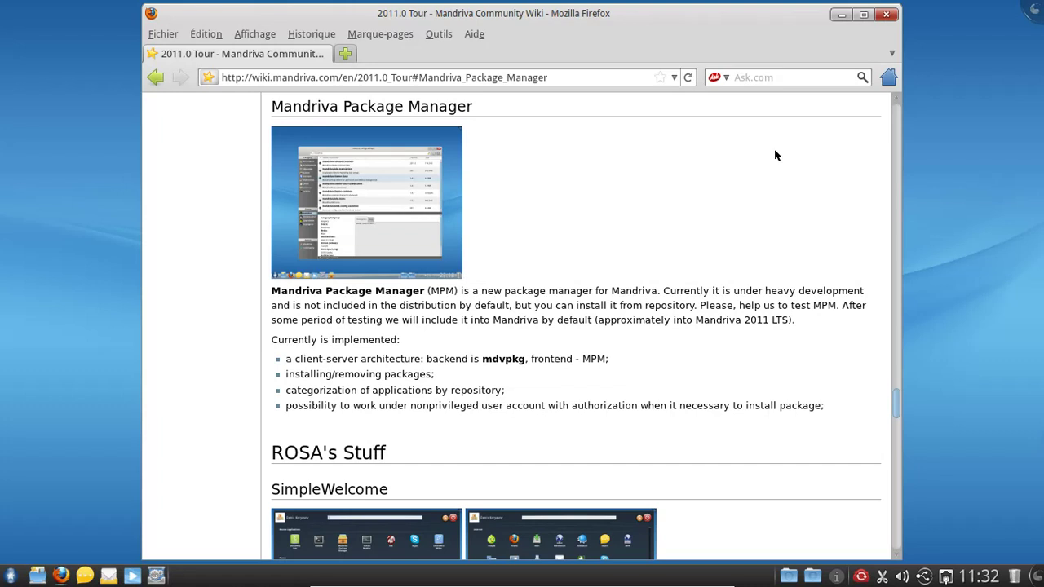
pyautogui.scroll(-5, 776, 155)
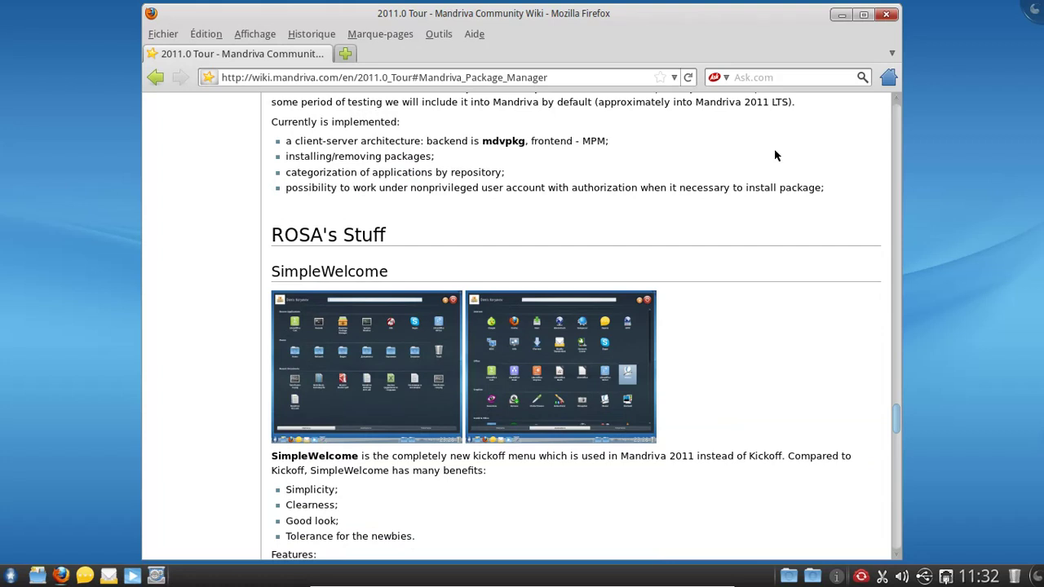
pyautogui.scroll(-9, 773, 149)
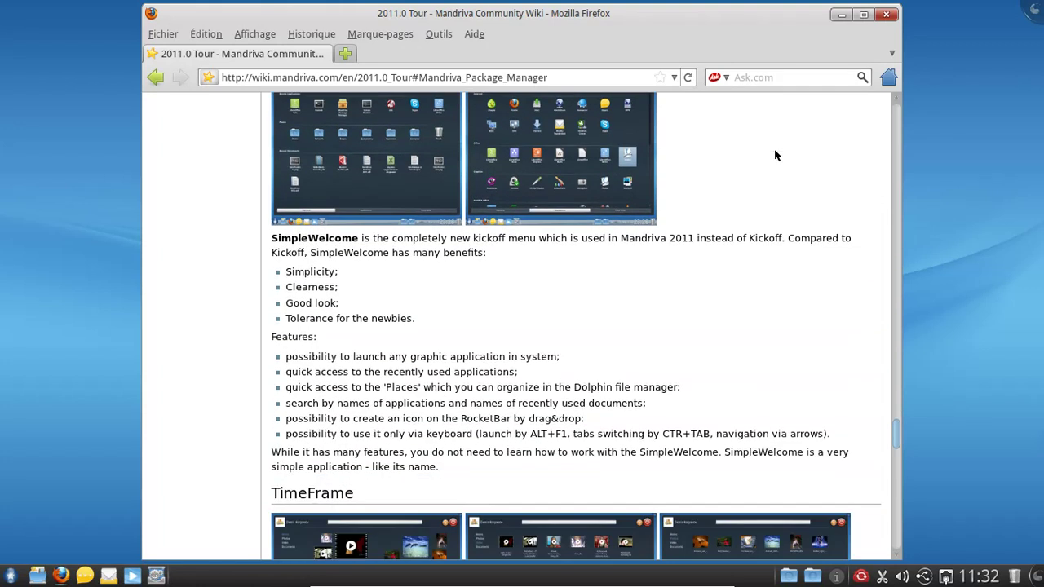
pyautogui.scroll(-3, 776, 155)
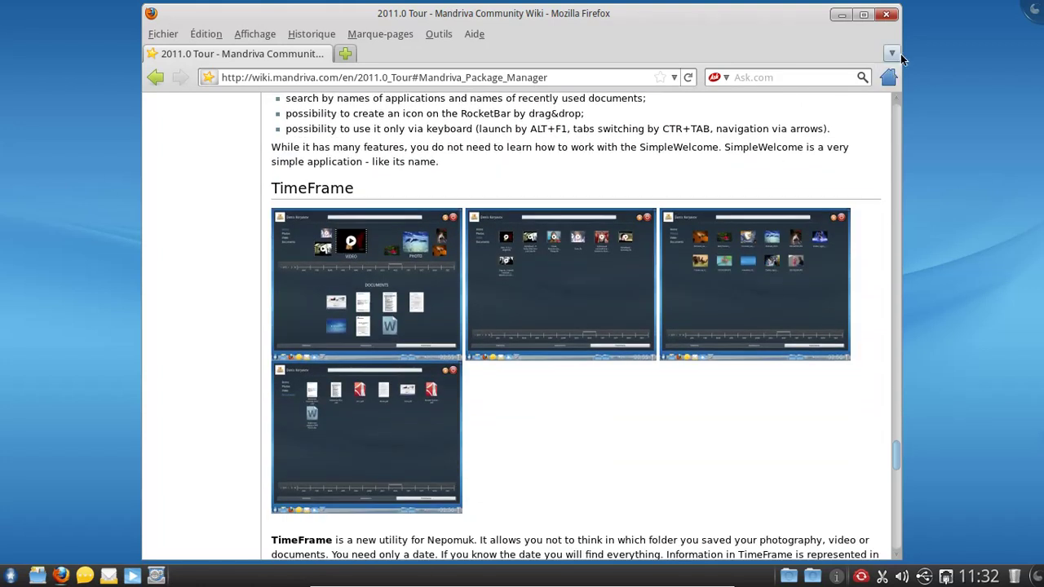
pyautogui.click(886, 15)
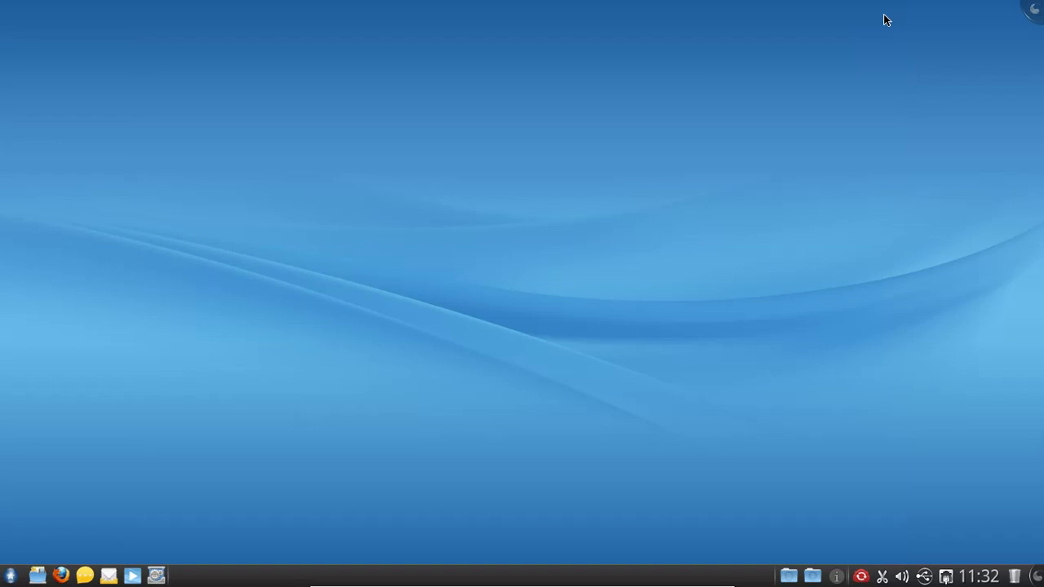
# Step: Launch Configurer votre ordinateur from SimpleWelcome and authenticate with the root password
pyautogui.click(9, 576)
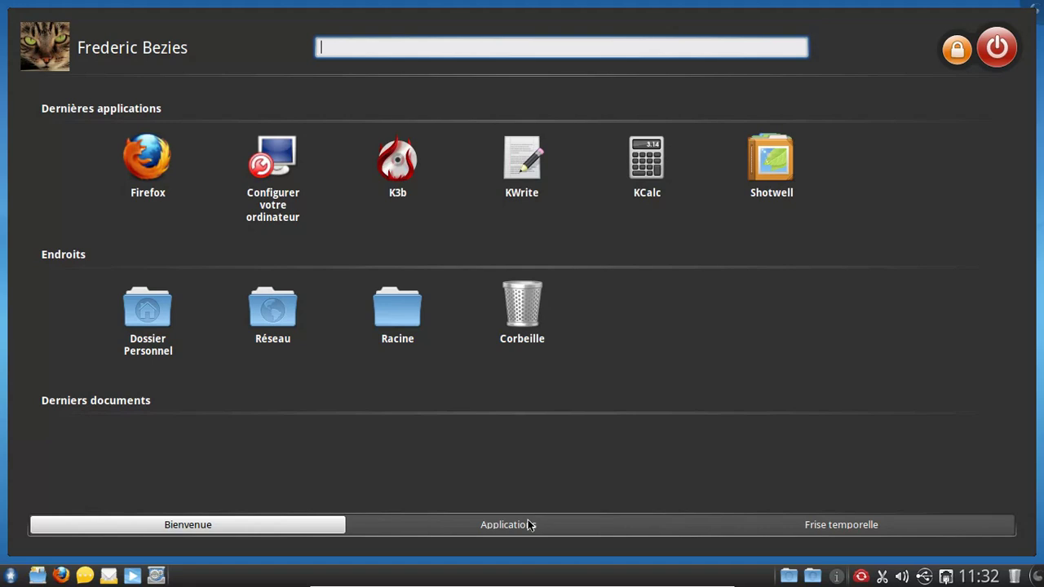
pyautogui.click(282, 192)
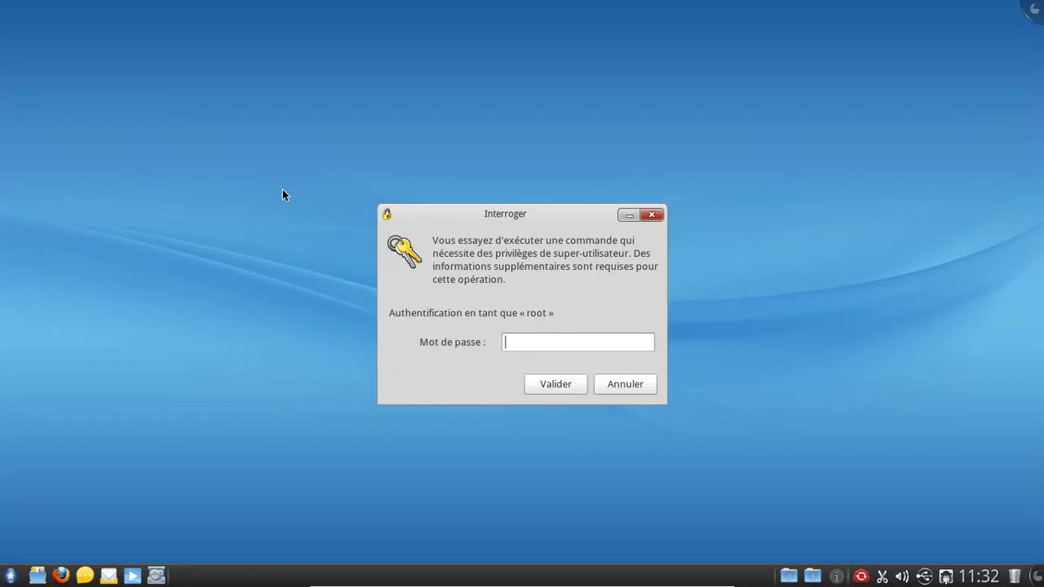
pyautogui.write('••••••')
pyautogui.press('Return')
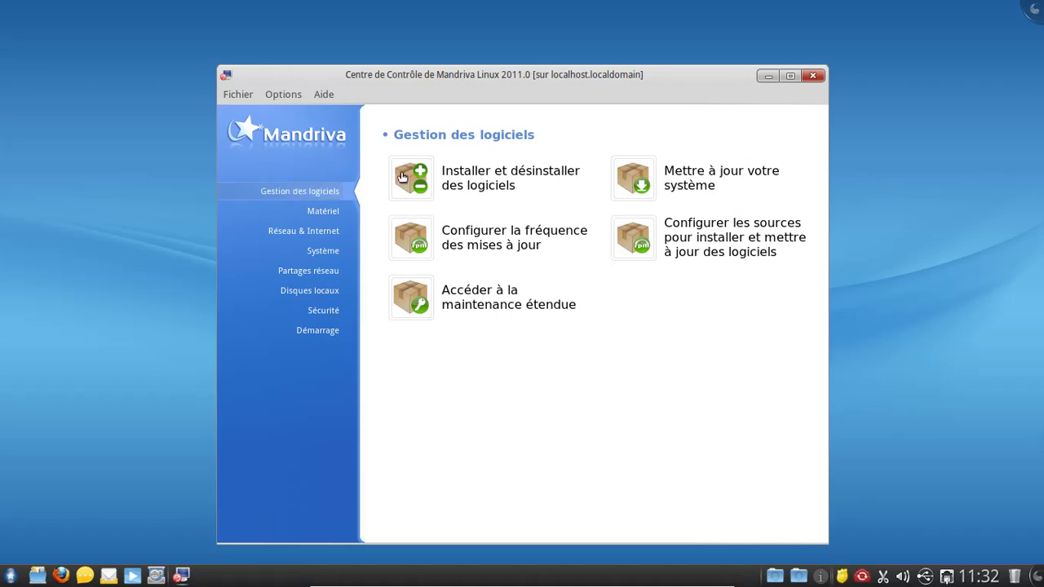
# Step: Start a system update using the first French mirror, allowing the online mirror lookup
pyautogui.click(639, 194)
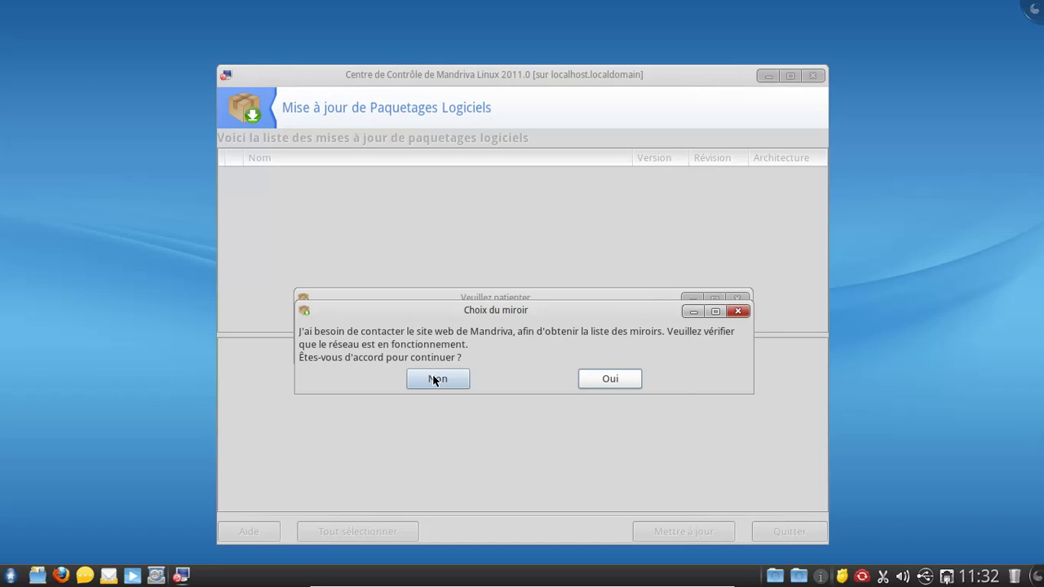
pyautogui.click(593, 380)
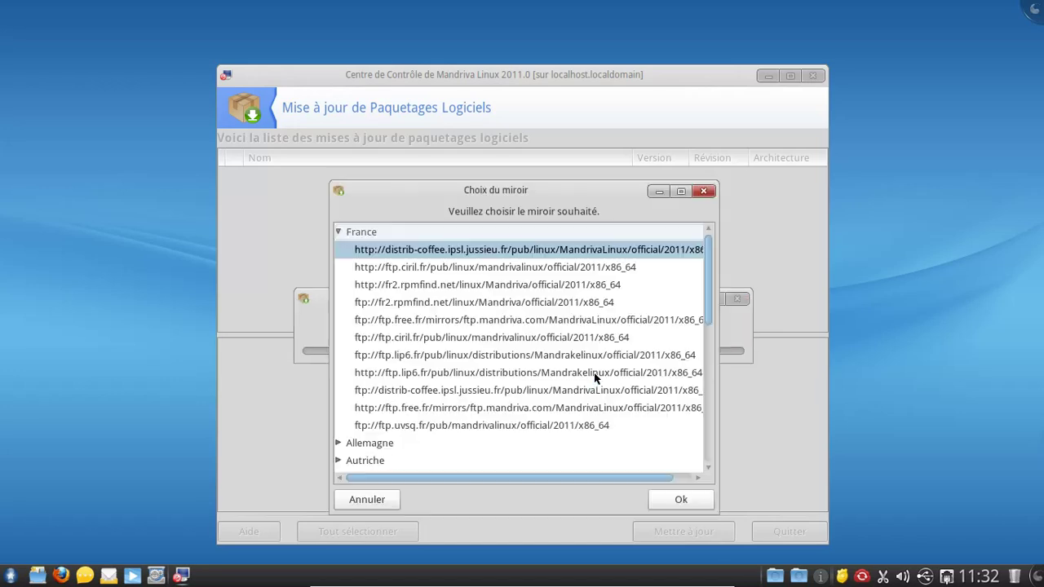
pyautogui.click(687, 501)
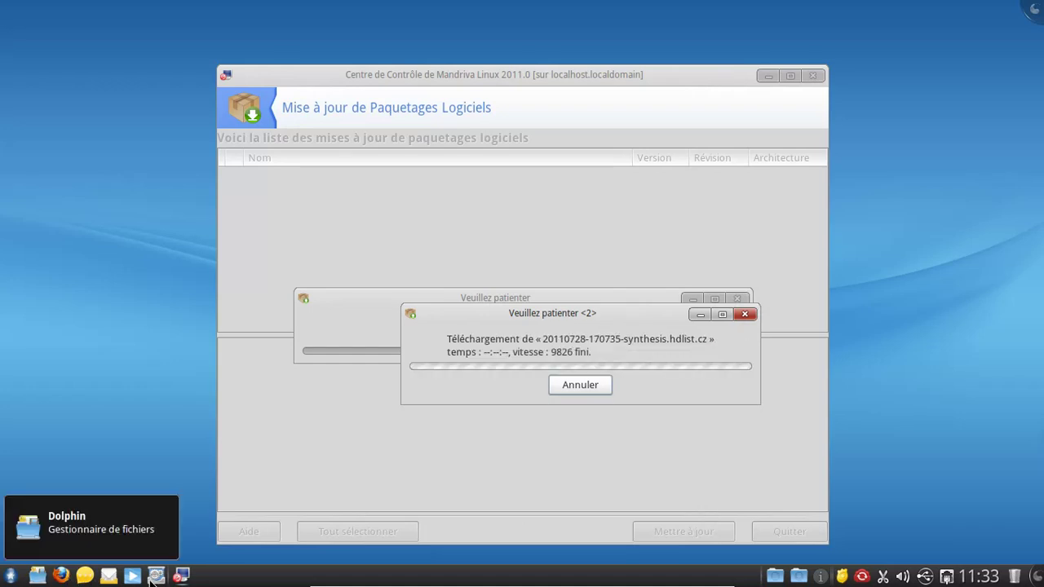
pyautogui.click(15, 577)
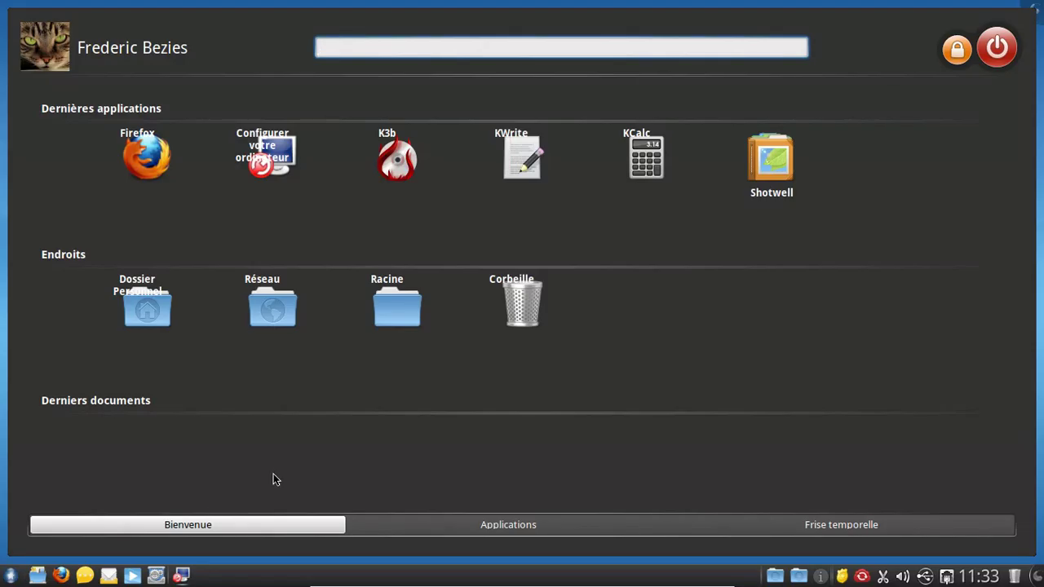
# Step: From the launcher's Frise temporelle, enable the Nepomuk semantic desktop and apply the setting
pyautogui.click(463, 529)
pyautogui.click(791, 524)
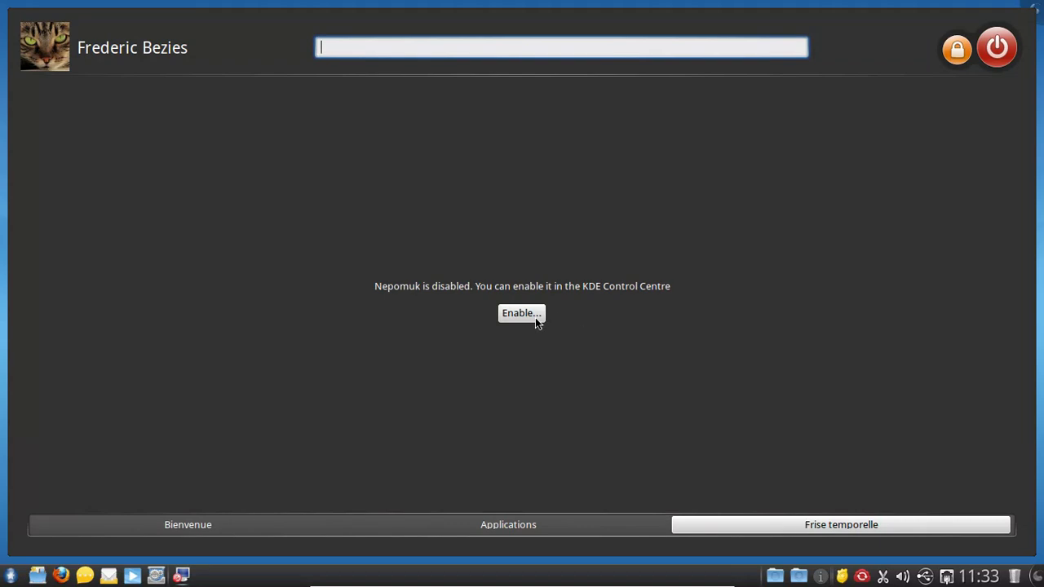
pyautogui.click(535, 318)
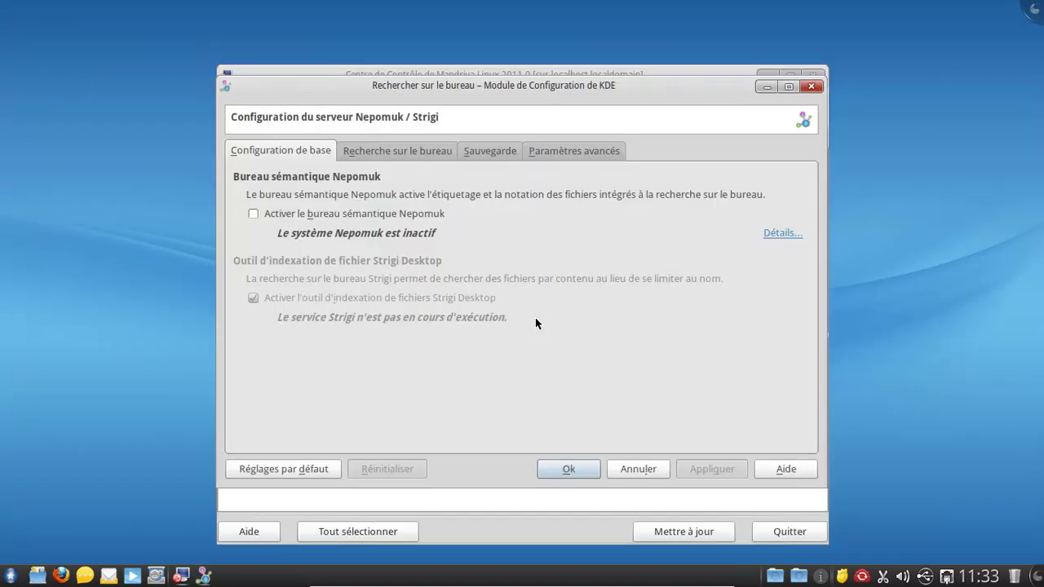
pyautogui.click(291, 213)
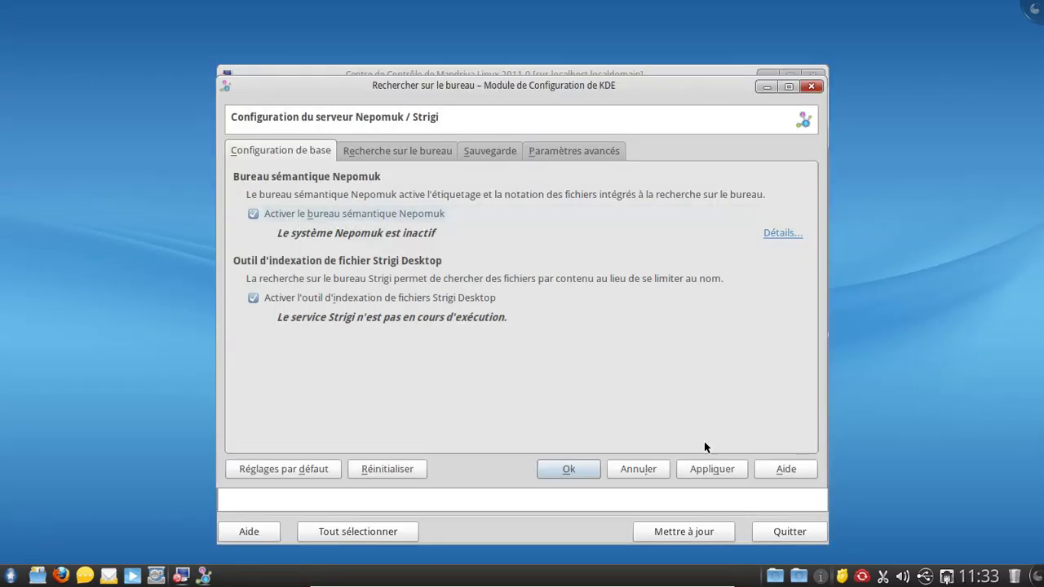
pyautogui.click(706, 467)
pyautogui.click(572, 468)
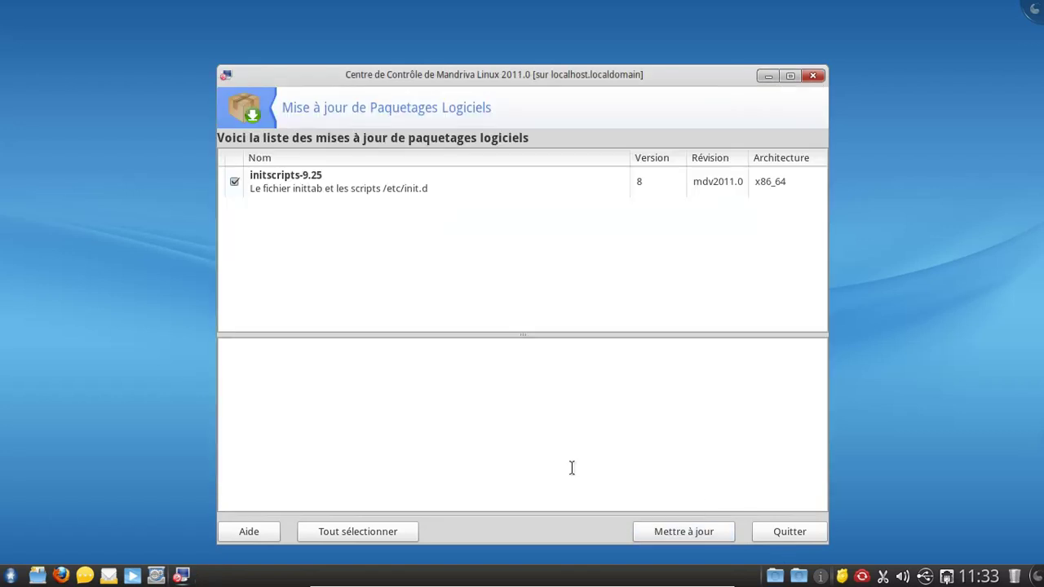
# Step: Install the initscripts-9.25 update, confirming with Oui, and launch Clementine meanwhile
pyautogui.click(698, 526)
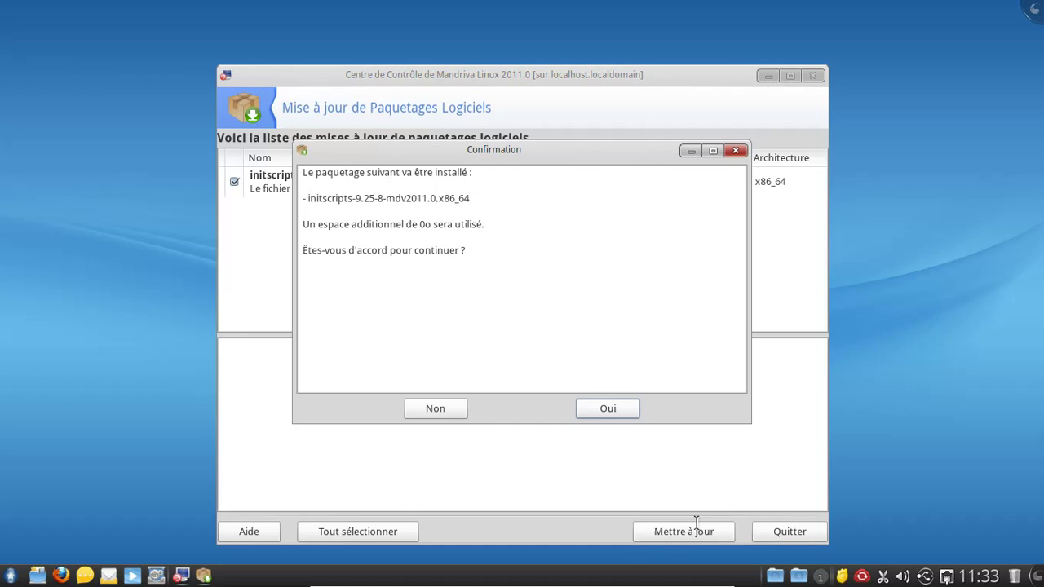
pyautogui.click(593, 407)
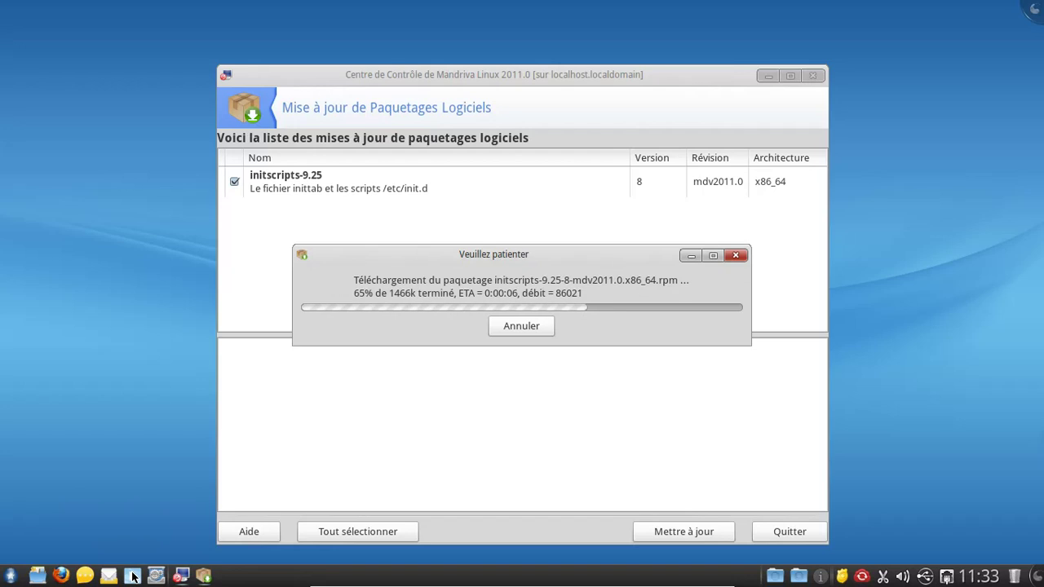
pyautogui.click(132, 575)
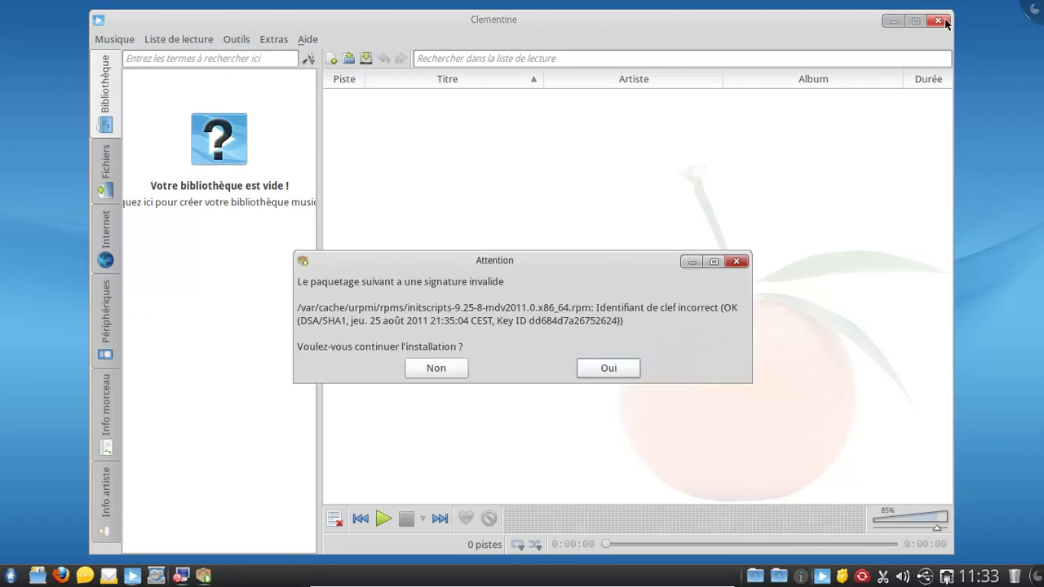
# Step: Accept the invalid-signature warning, view Clementine's About box, then close Clementine
pyautogui.click(610, 370)
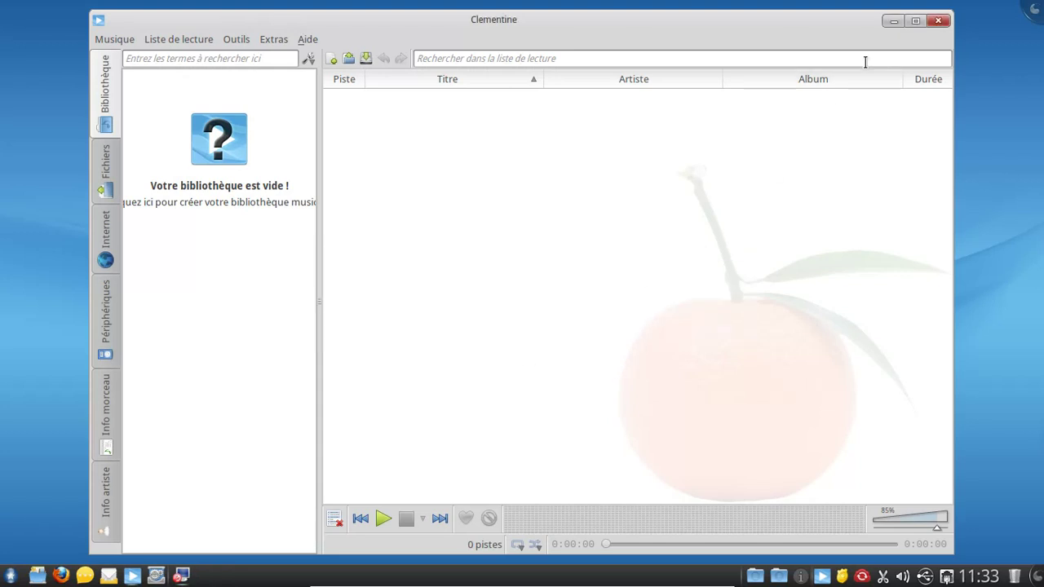
pyautogui.click(310, 40)
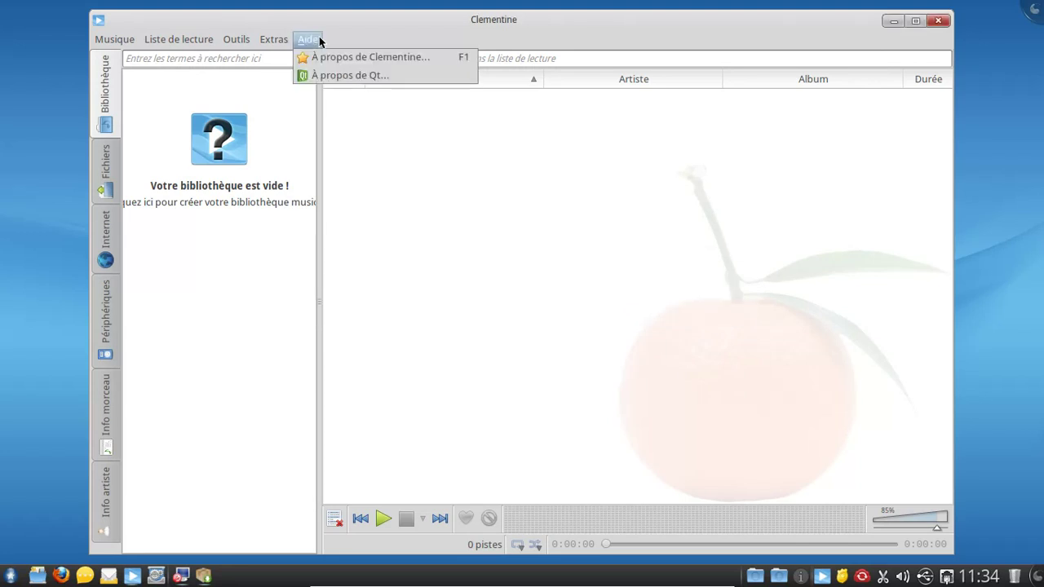
pyautogui.click(326, 58)
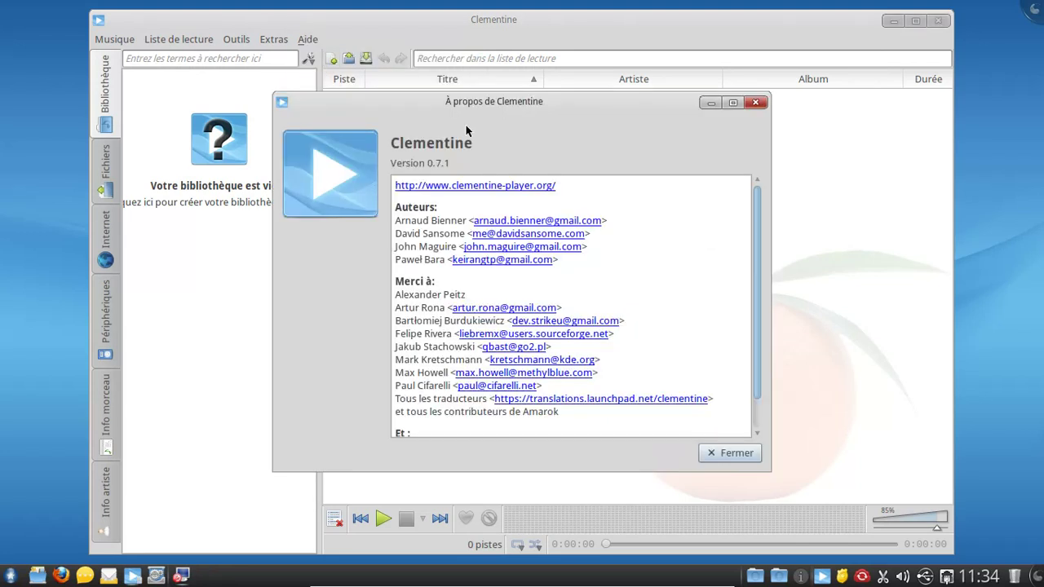
pyautogui.click(756, 104)
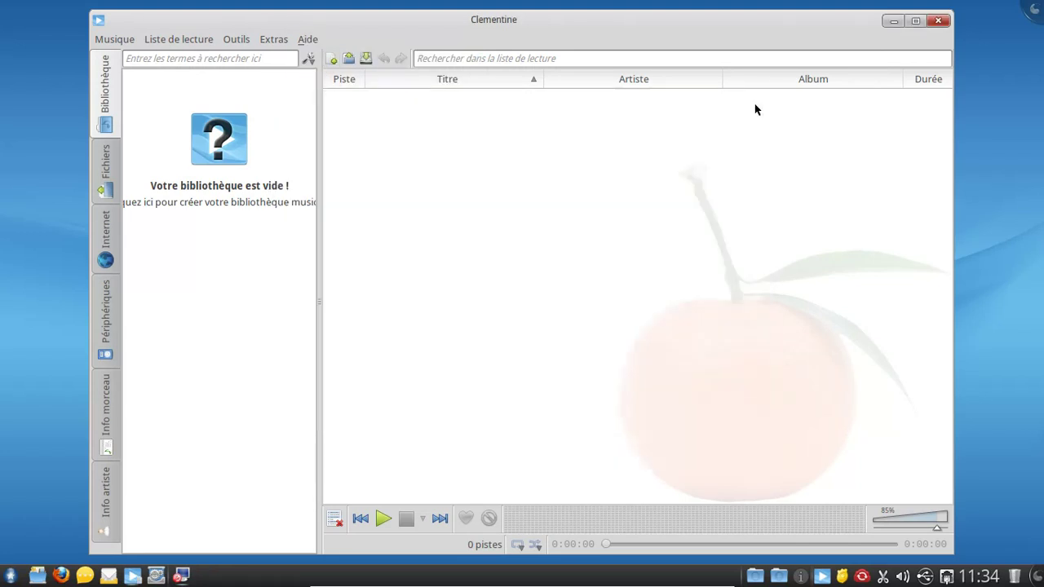
pyautogui.click(940, 22)
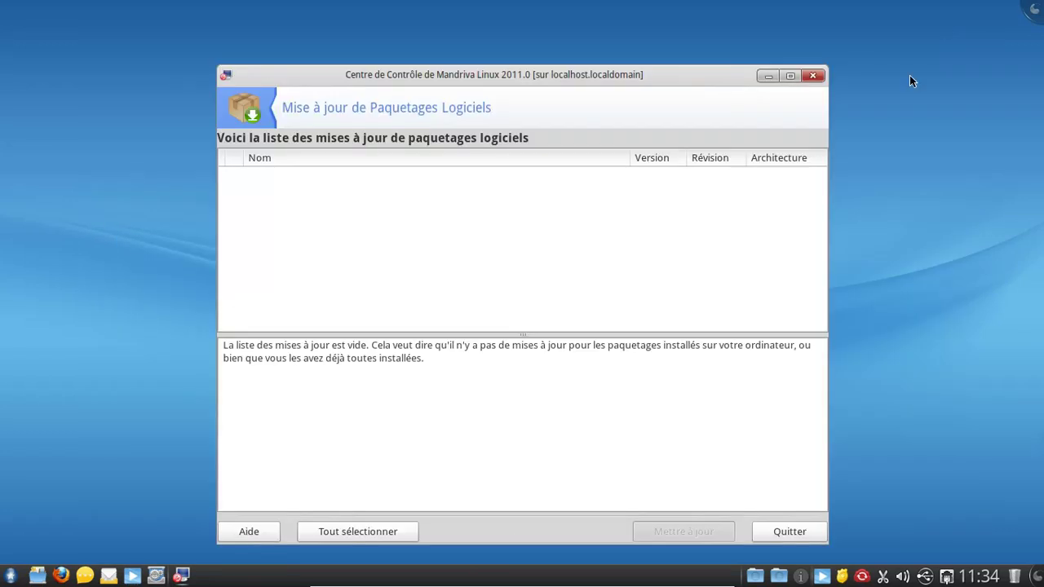
# Step: Close the empty update list and browse Matériel, Système, Partages réseau, Disques locaux, Sécurité and Démarrage
pyautogui.click(816, 531)
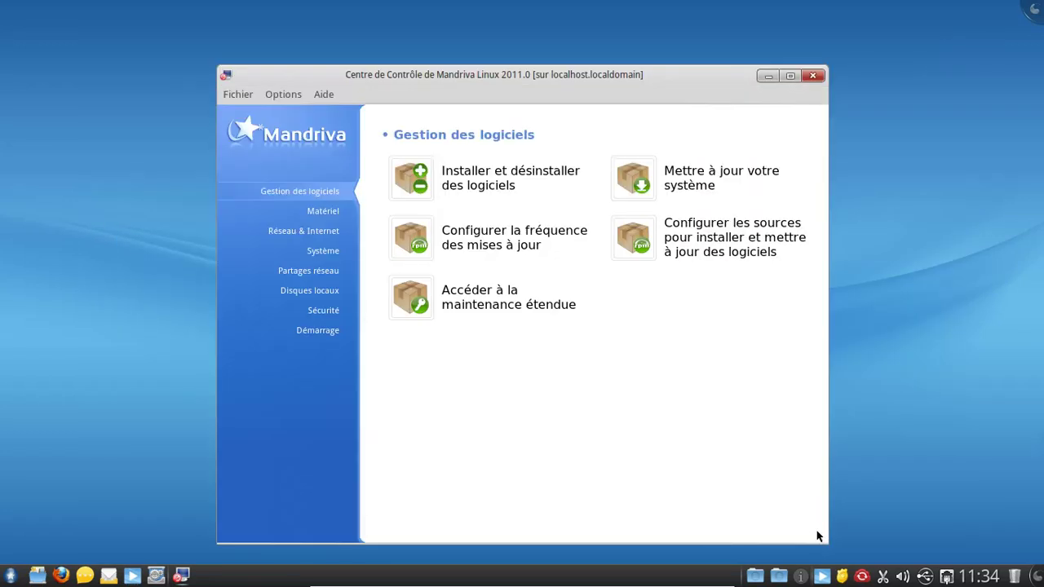
pyautogui.click(334, 211)
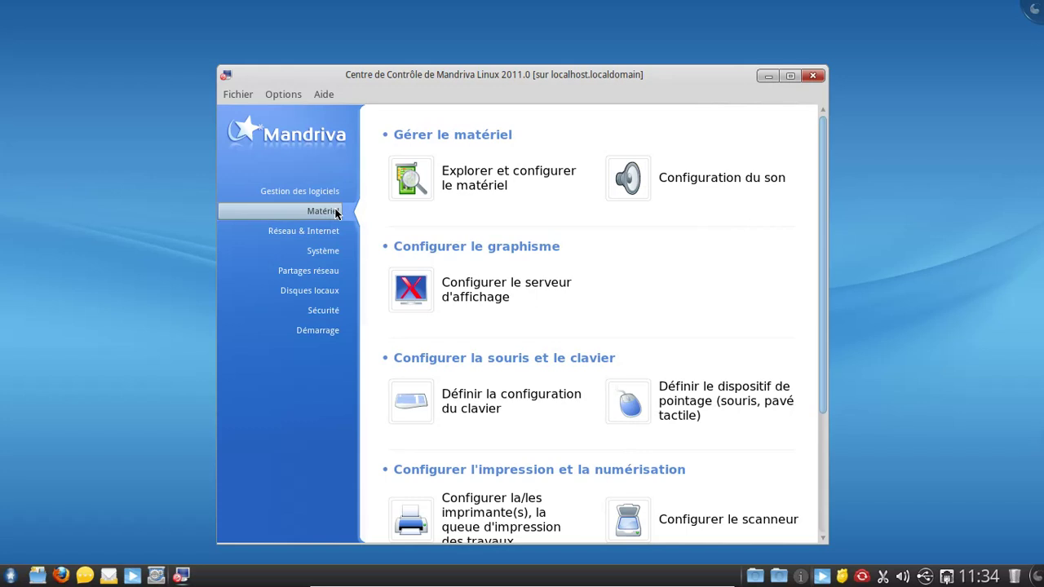
pyautogui.click(334, 251)
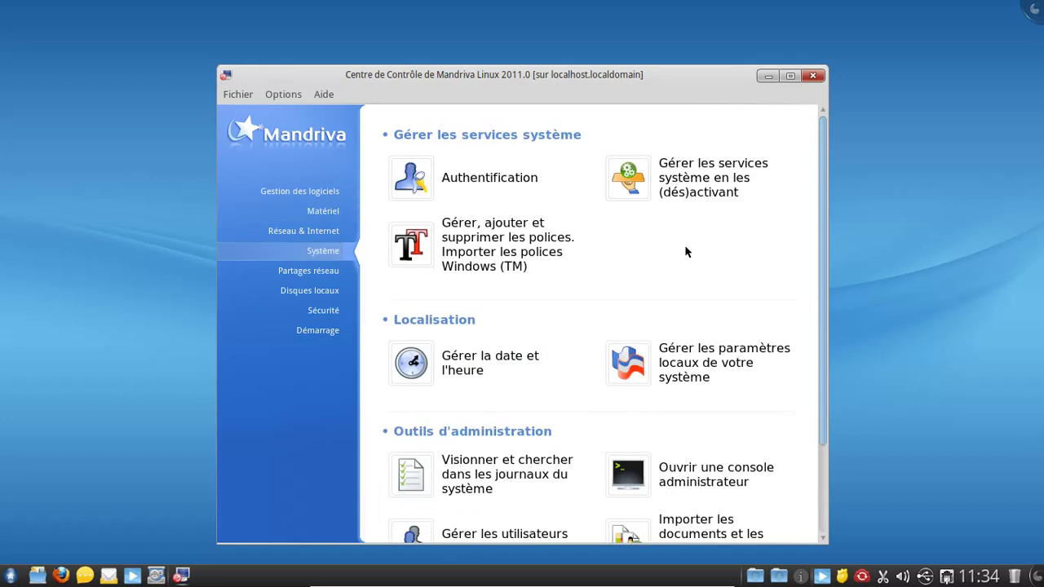
pyautogui.scroll(-3, 700, 256)
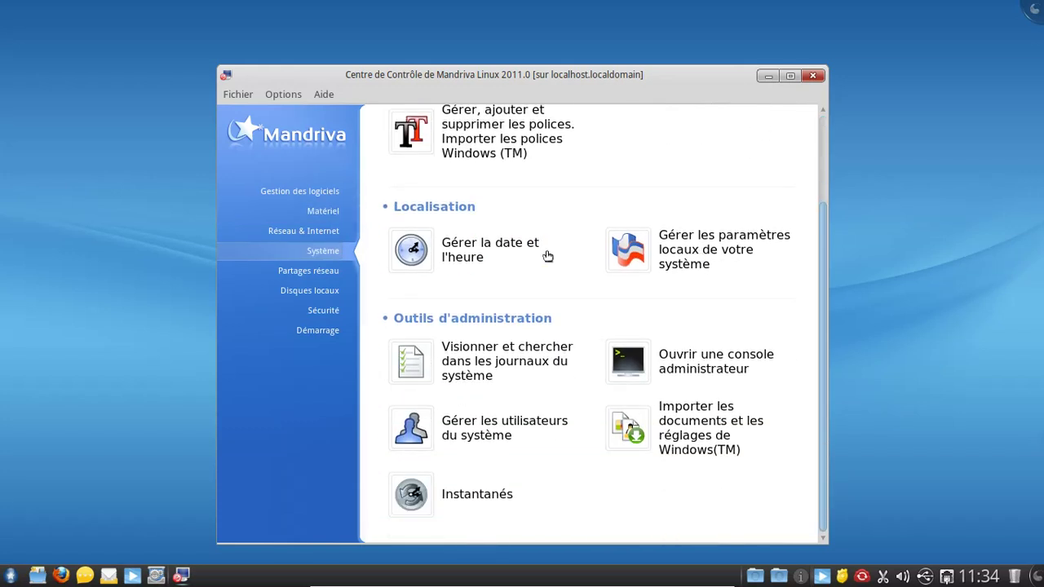
pyautogui.click(331, 270)
pyautogui.click(330, 285)
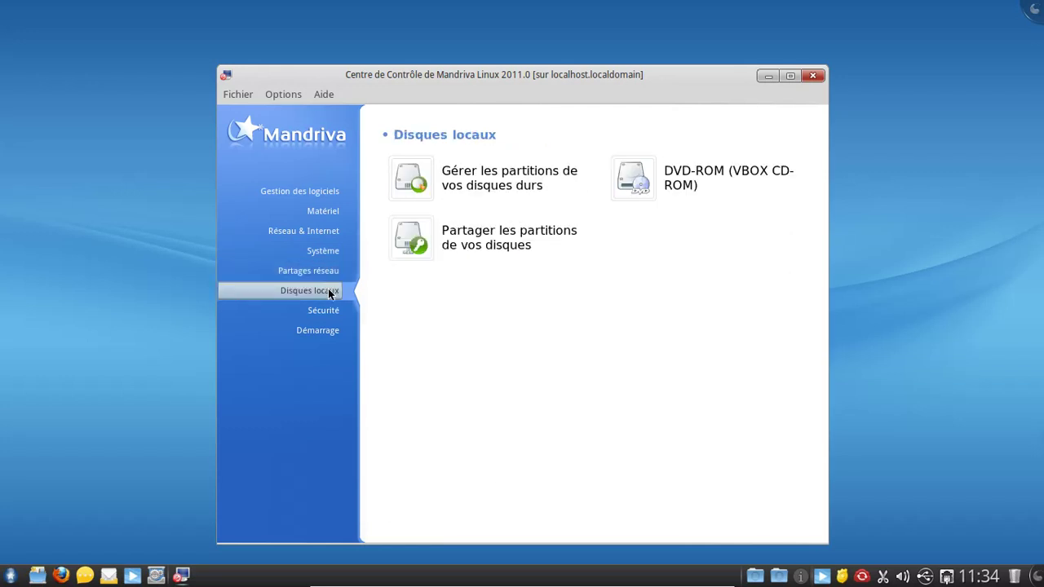
pyautogui.click(318, 314)
pyautogui.click(318, 335)
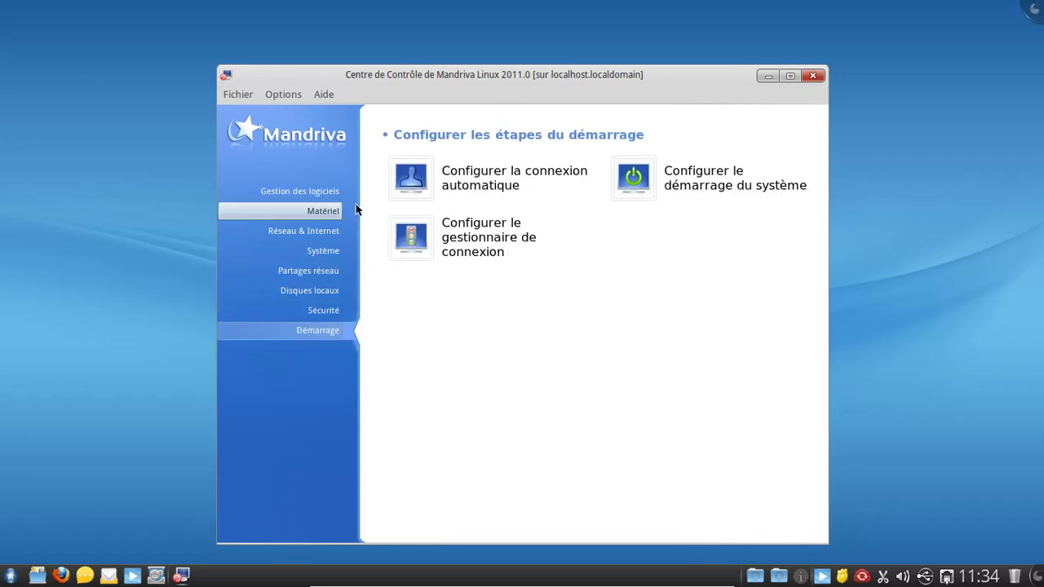
# Step: Revisit Matériel, Réseau & Internet, Système and Partages réseau, then close the Control Center
pyautogui.click(330, 217)
pyautogui.scroll(-3, 576, 264)
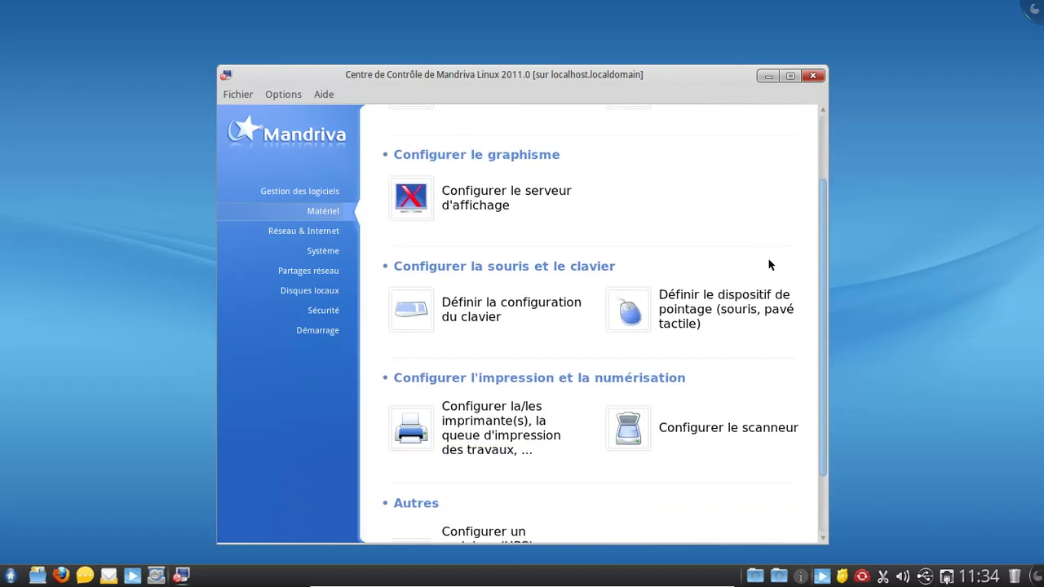
pyautogui.scroll(-3, 770, 263)
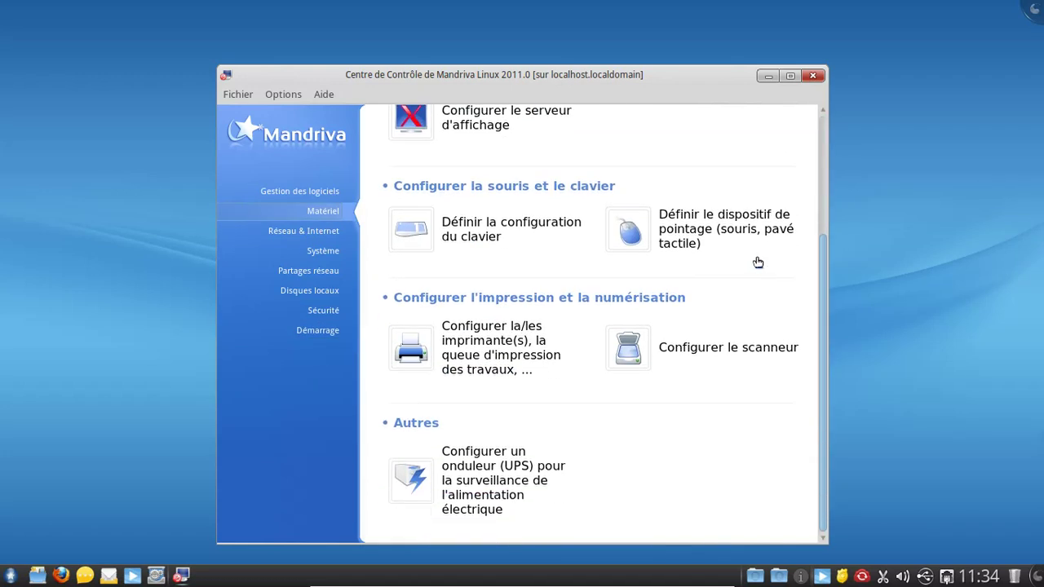
pyautogui.click(327, 237)
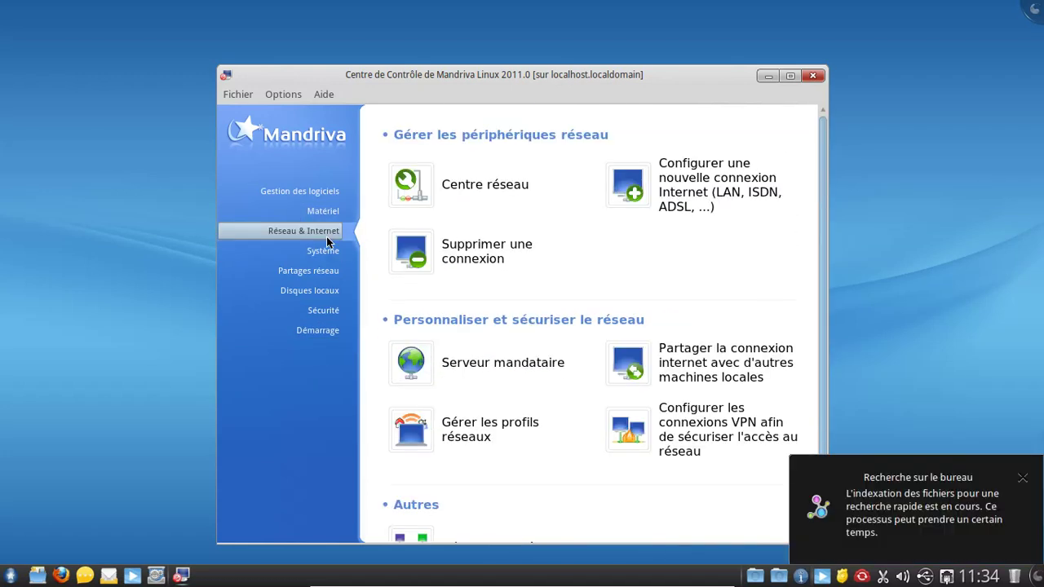
pyautogui.click(1024, 475)
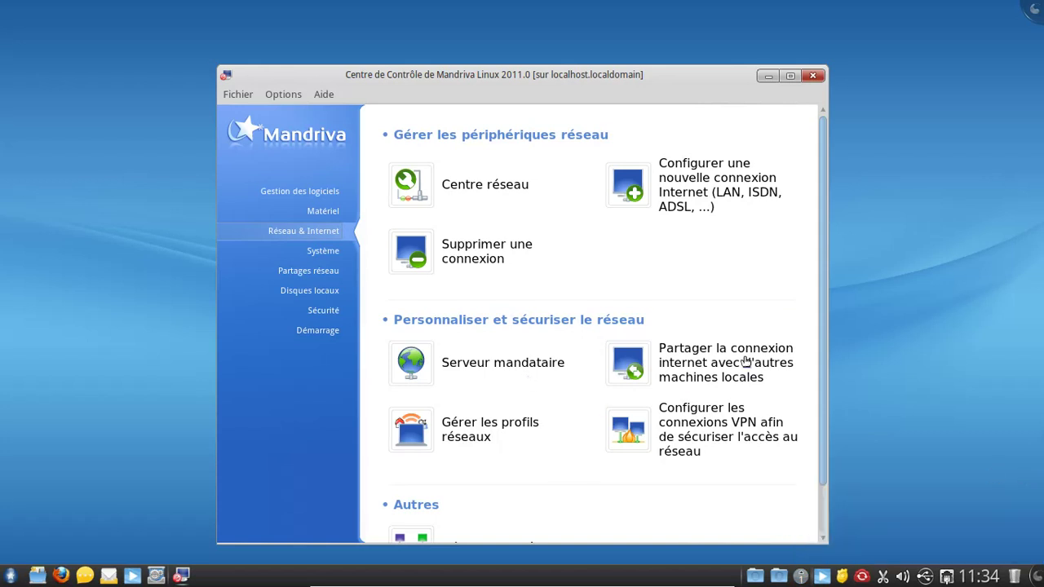
pyautogui.scroll(-2, 822, 238)
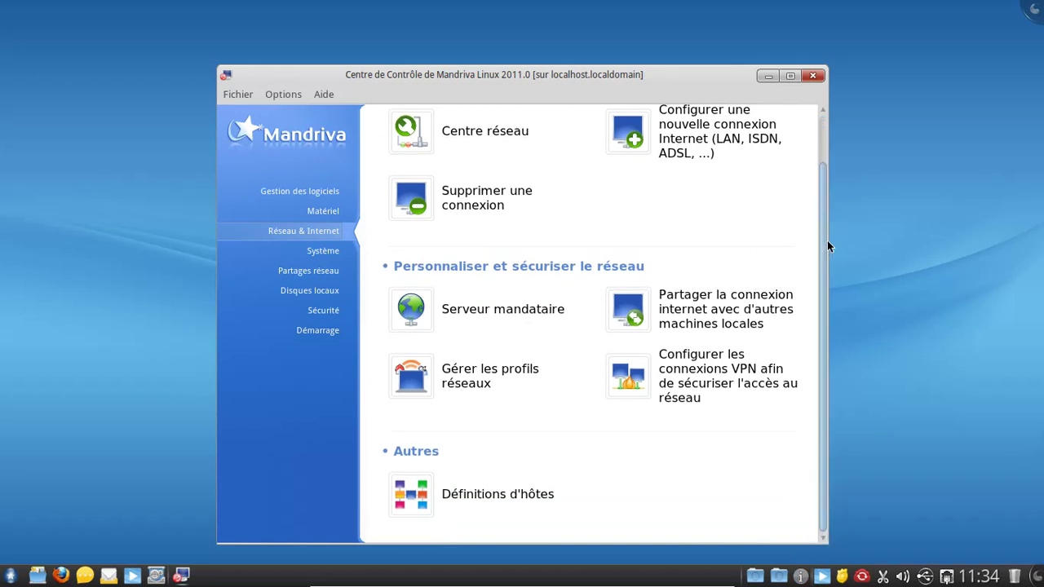
pyautogui.click(337, 248)
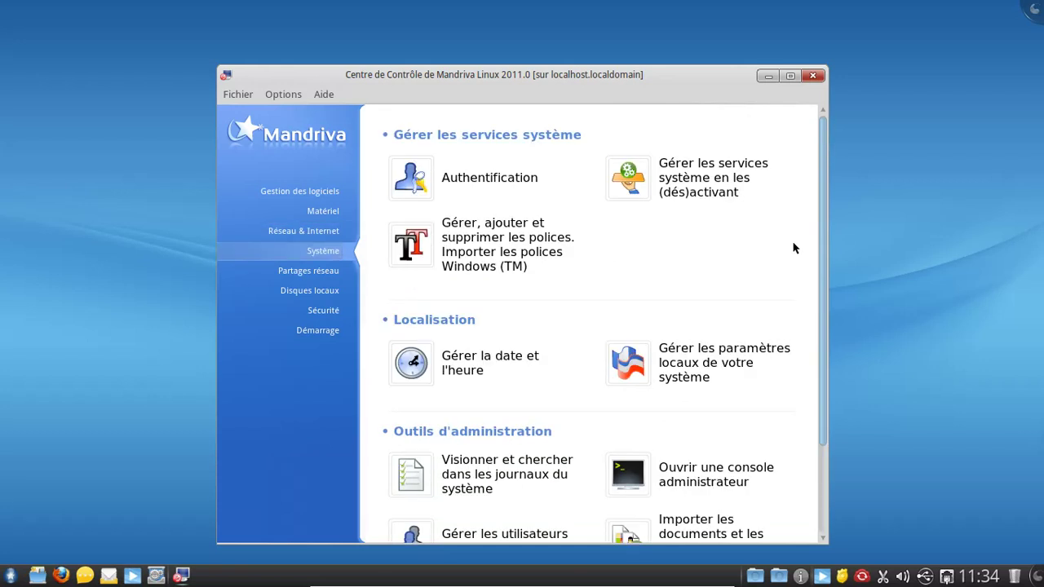
pyautogui.scroll(-2, 796, 248)
pyautogui.scroll(-1, 796, 245)
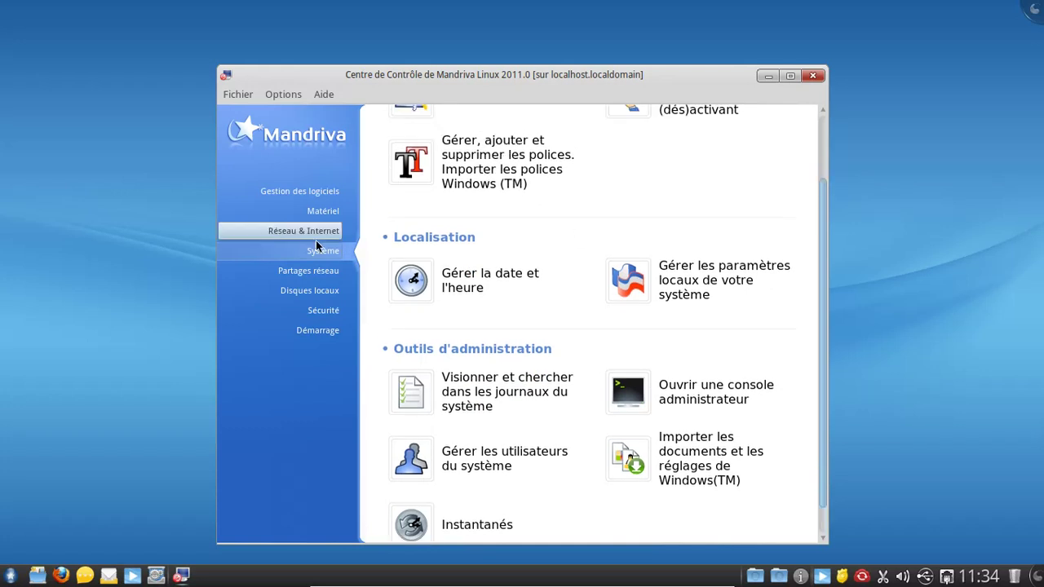
pyautogui.click(314, 277)
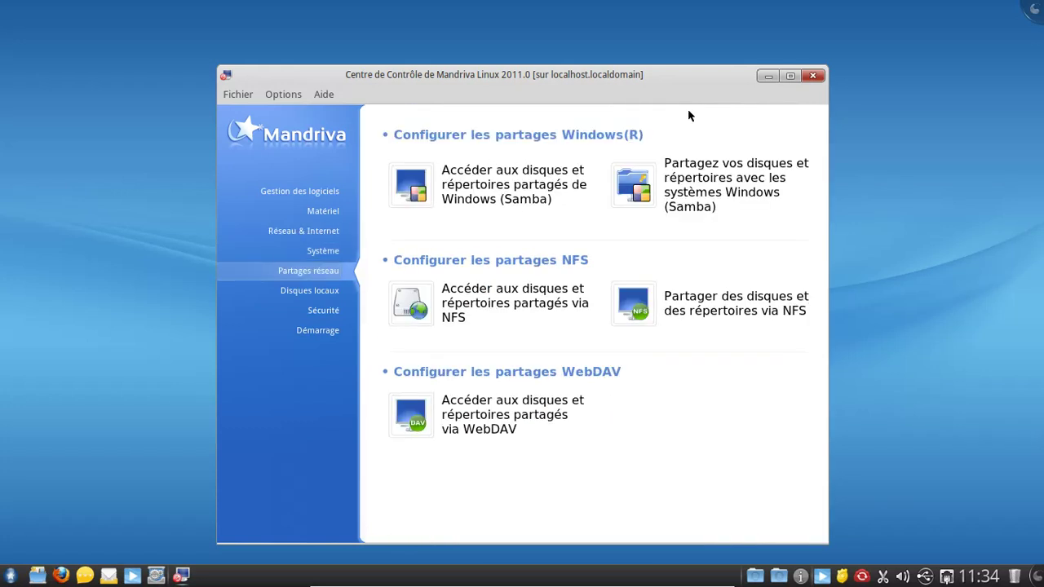
pyautogui.click(812, 76)
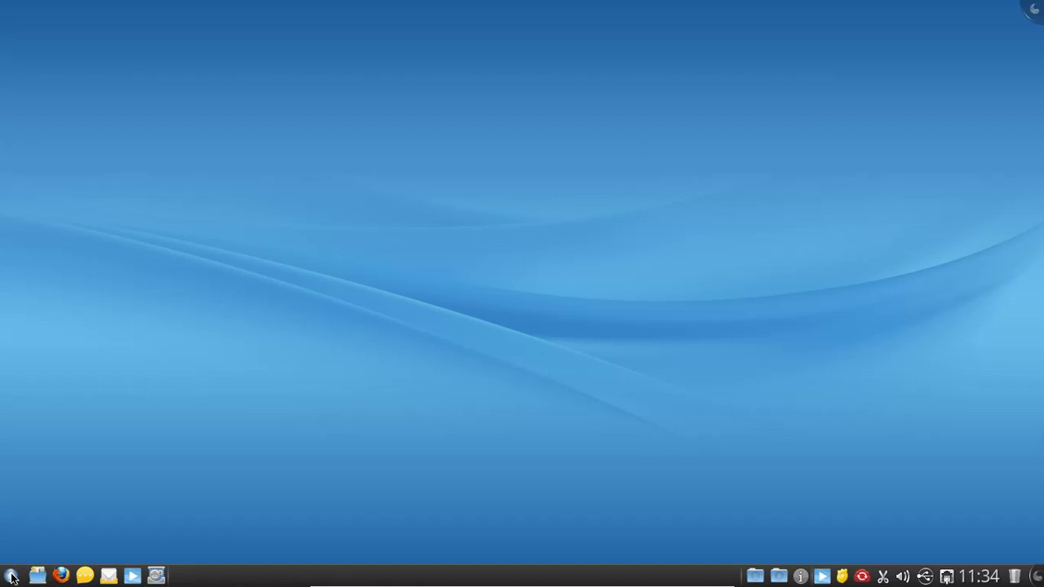
# Step: Launch LibreOffice Writer from the Bureautique category of SimpleWelcome's Applications list
pyautogui.click(12, 576)
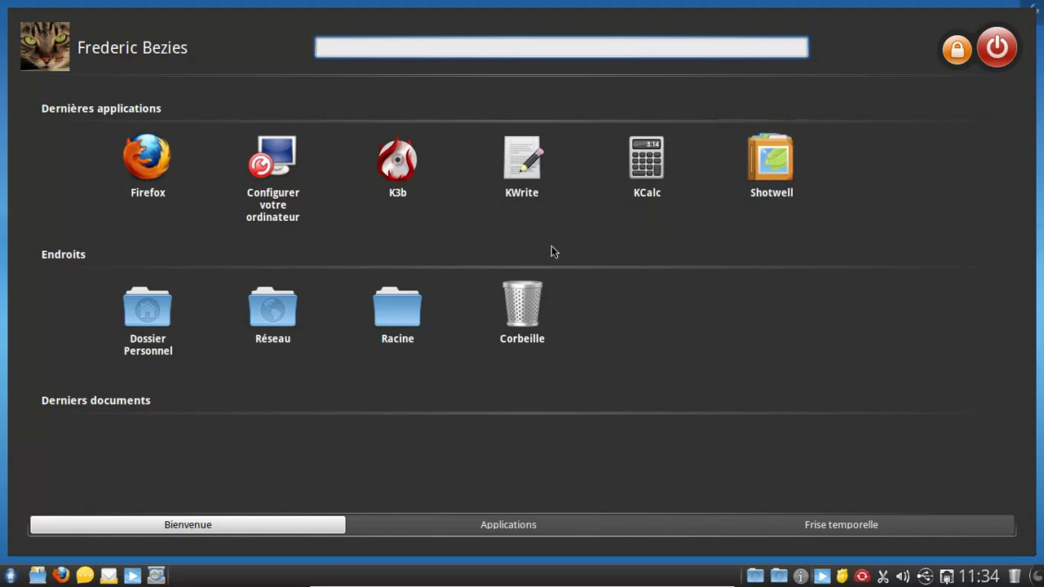
pyautogui.click(408, 531)
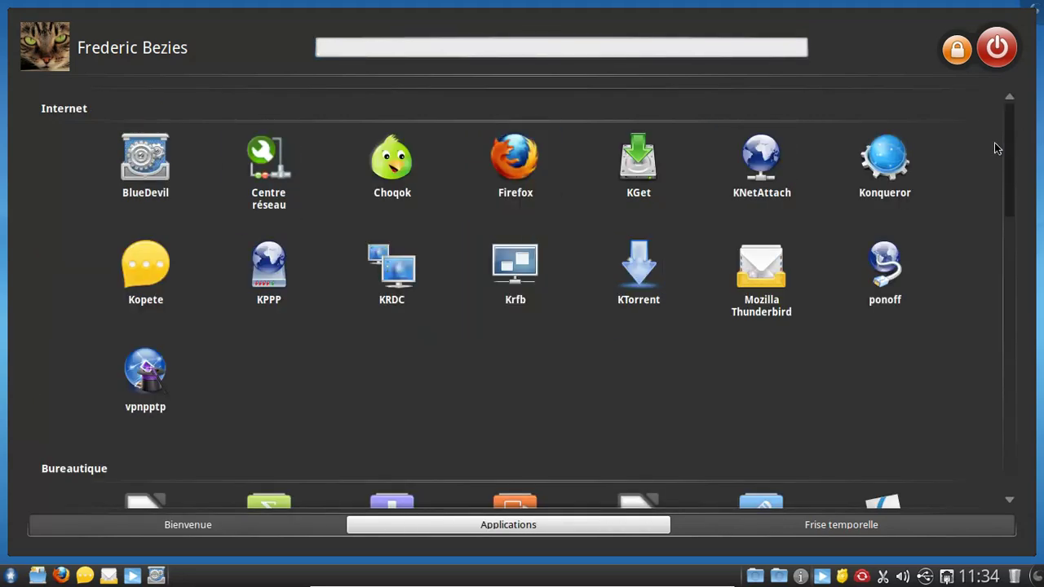
pyautogui.moveTo(1013, 140); pyautogui.dragTo(1011, 233)
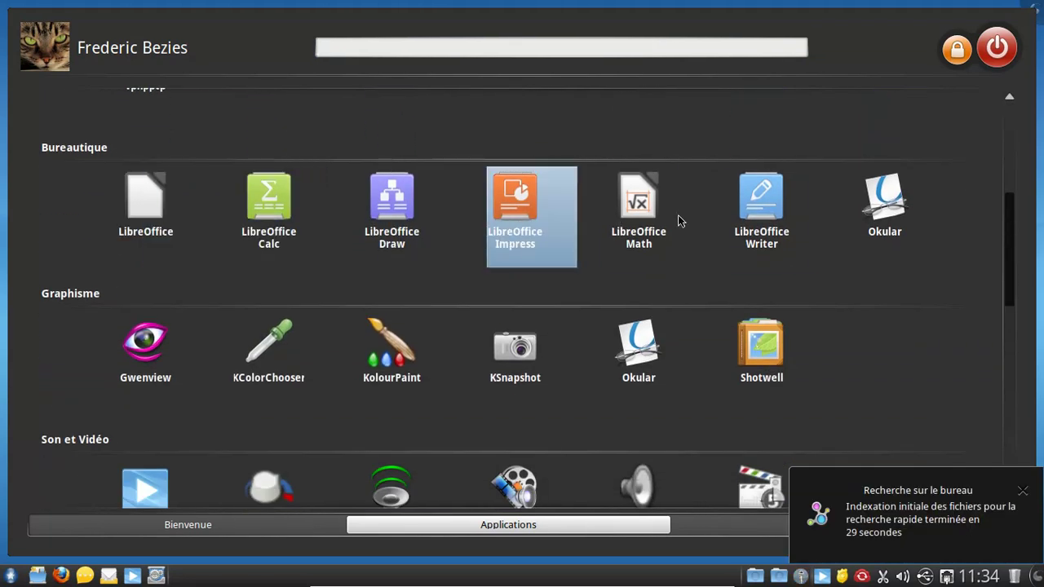
pyautogui.click(769, 215)
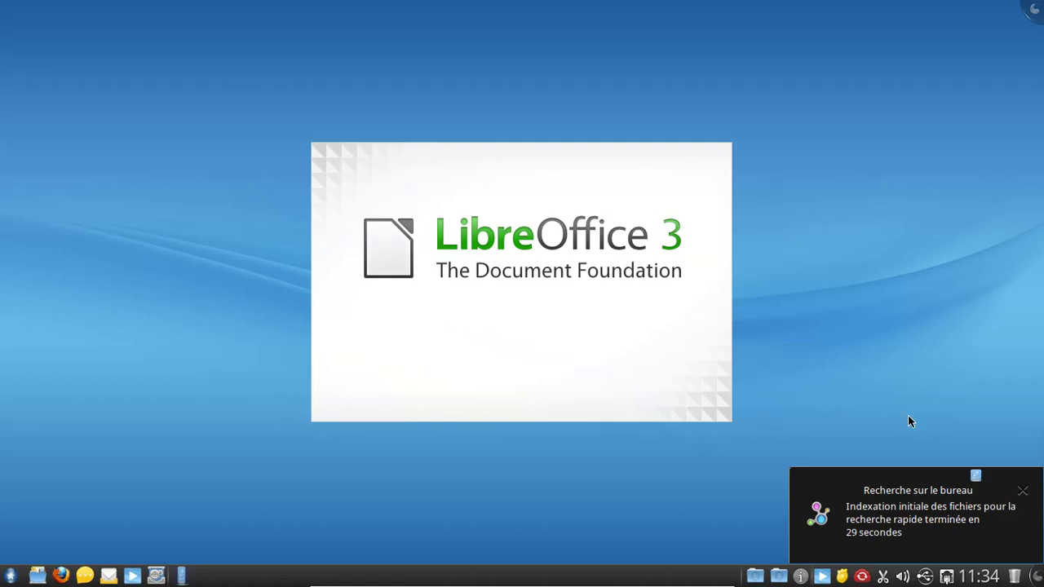
# Step: Check LibreOffice's version (3.4.2) under Aide > À propos, then close Writer
pyautogui.click(1023, 495)
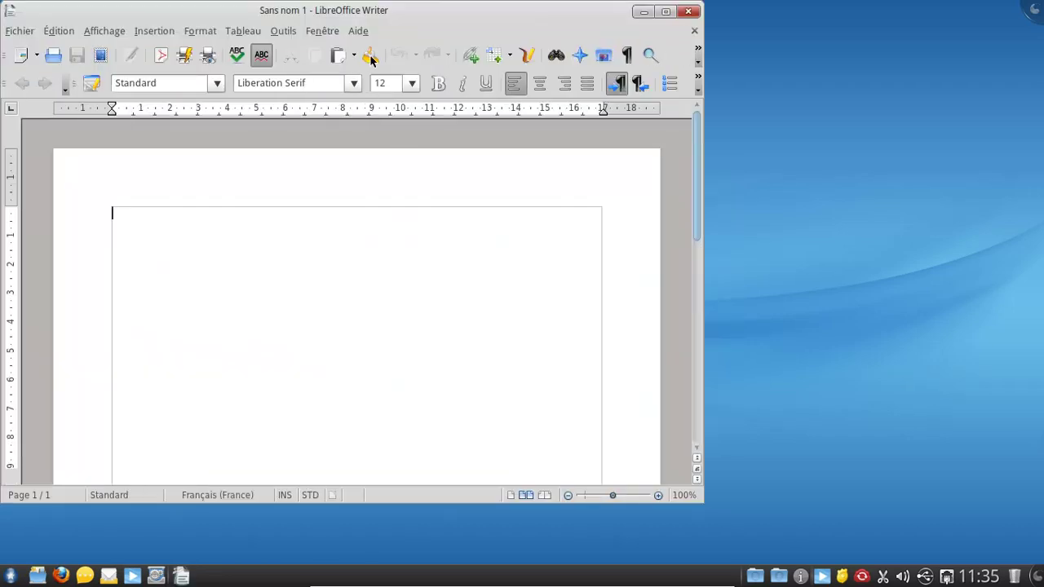
pyautogui.click(360, 31)
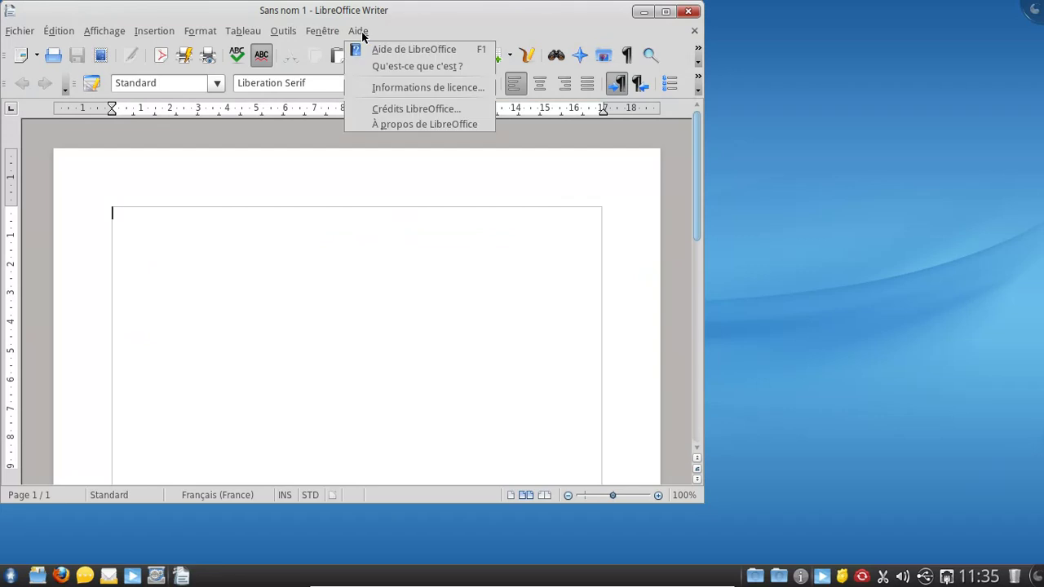
pyautogui.click(390, 124)
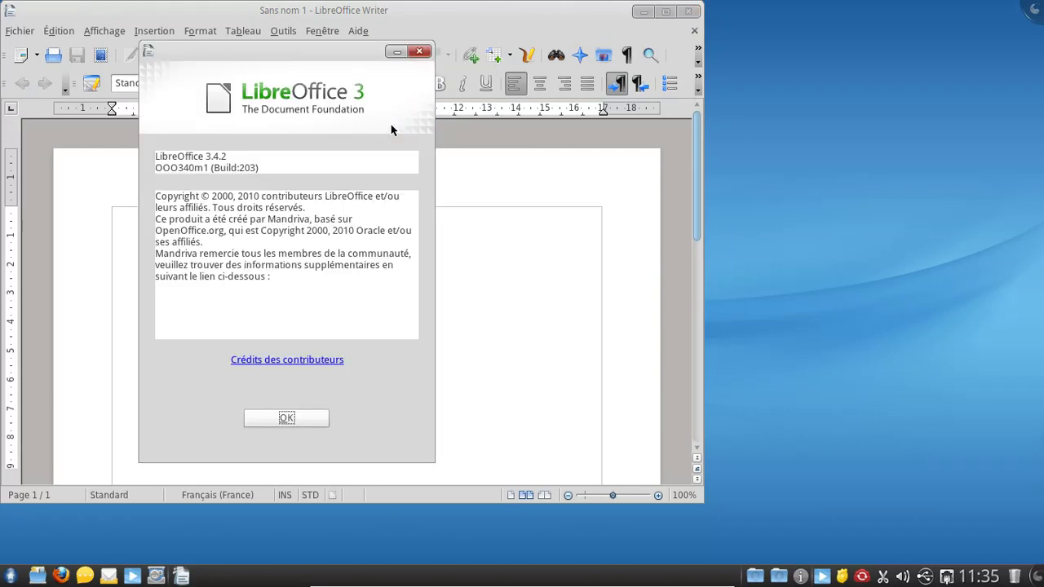
pyautogui.click(420, 53)
pyautogui.click(692, 12)
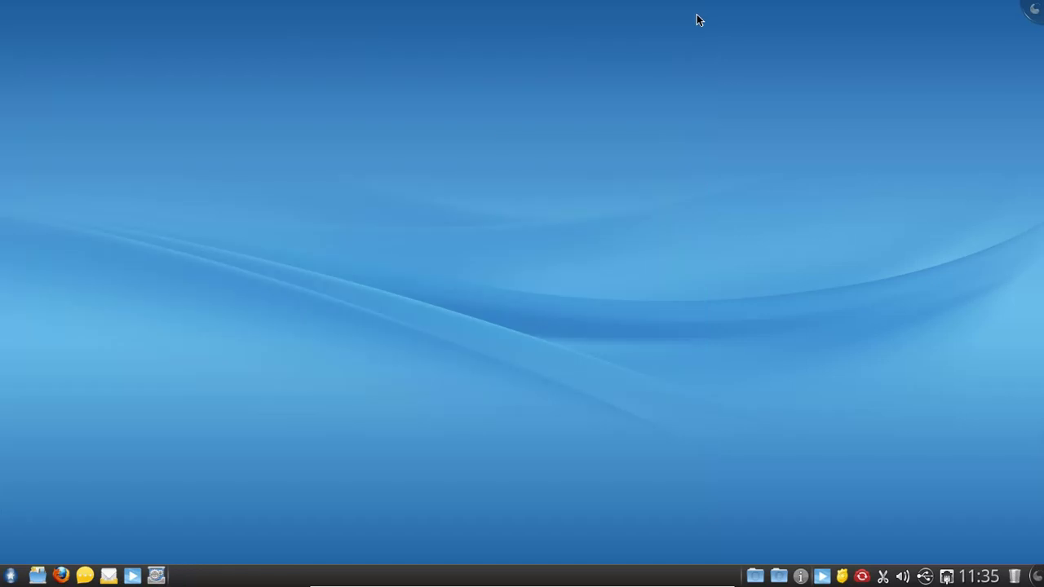
pyautogui.click(10, 576)
# Step: Launch Choqok from the launcher's Internet applications and accept adding a microblogging account
pyautogui.click(486, 522)
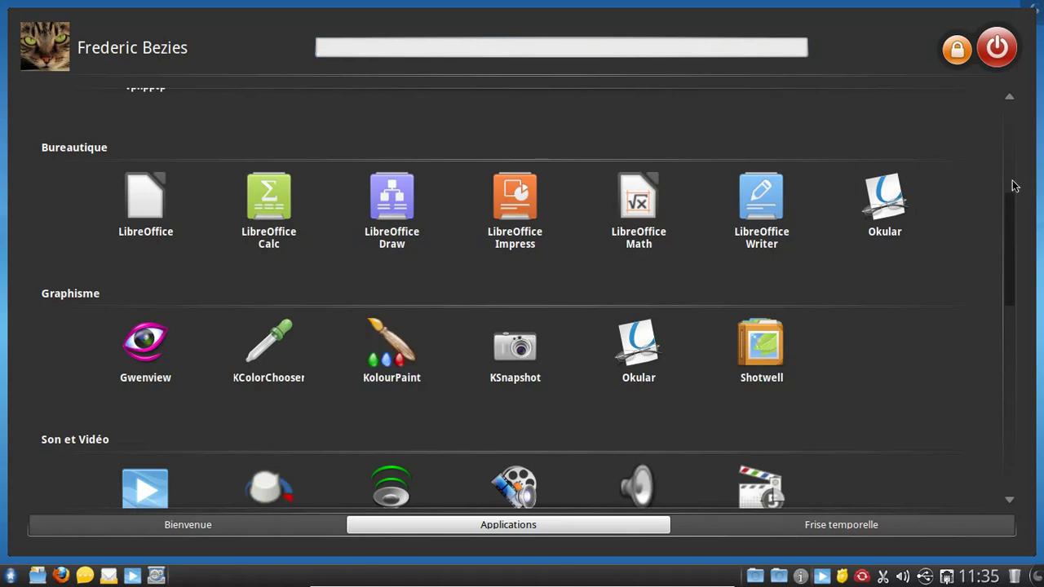
pyautogui.moveTo(1010, 209); pyautogui.dragTo(1001, 125)
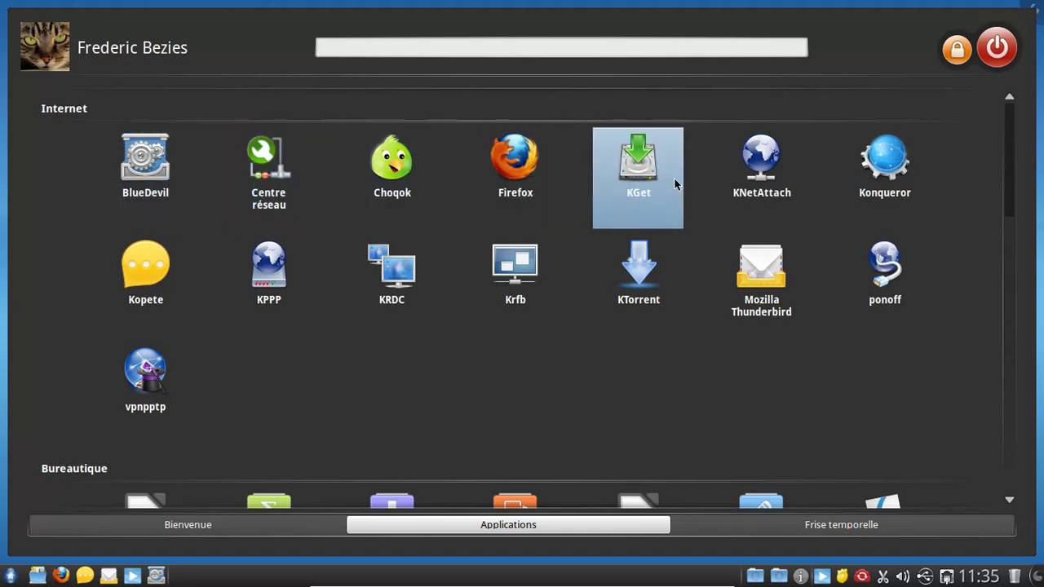
pyautogui.click(406, 179)
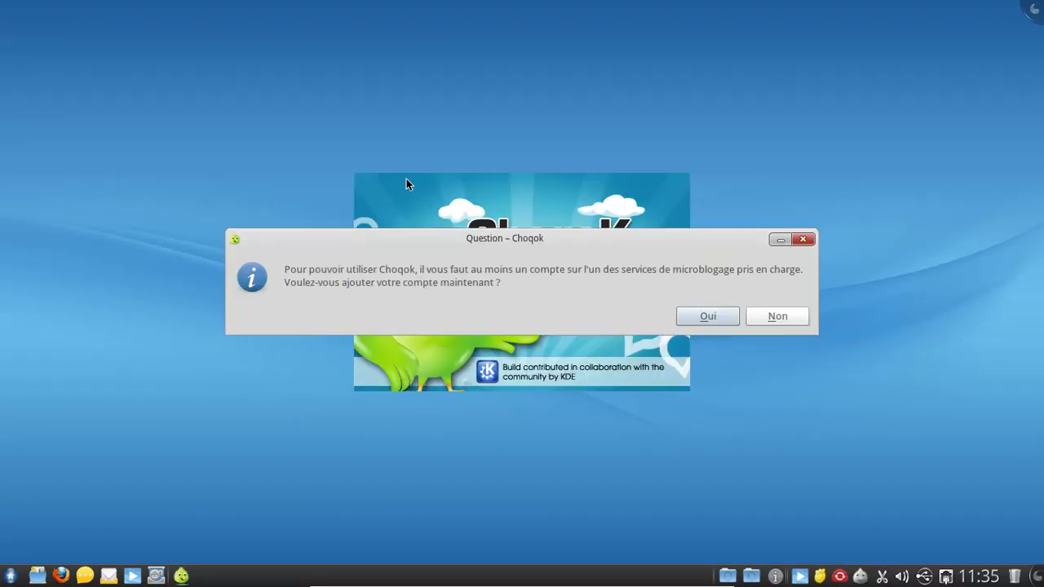
pyautogui.click(684, 317)
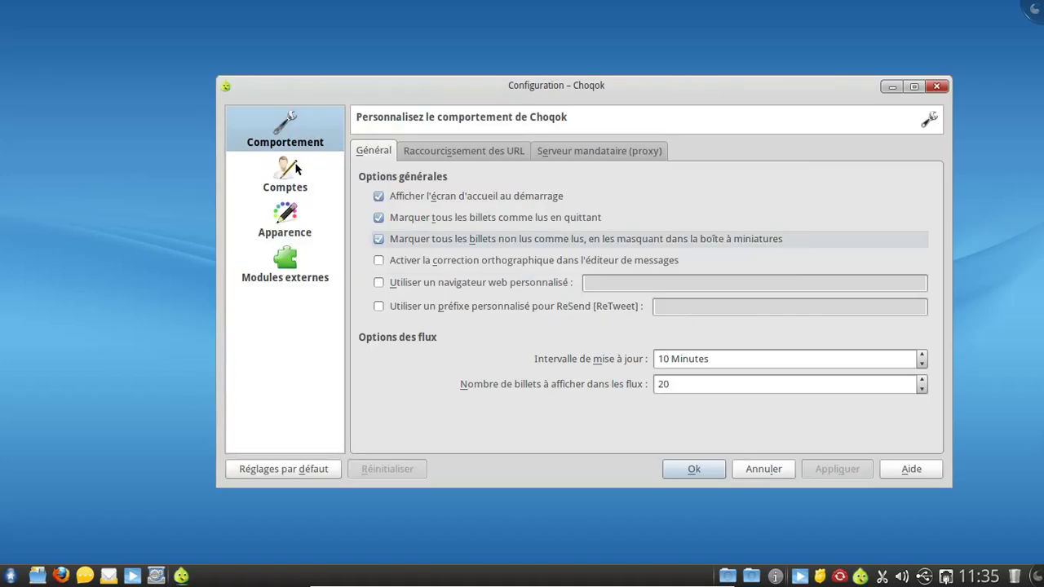
# Step: Add a StatusNet account in the accounts settings, completing the wallet assistant with basic configuration
pyautogui.click(287, 170)
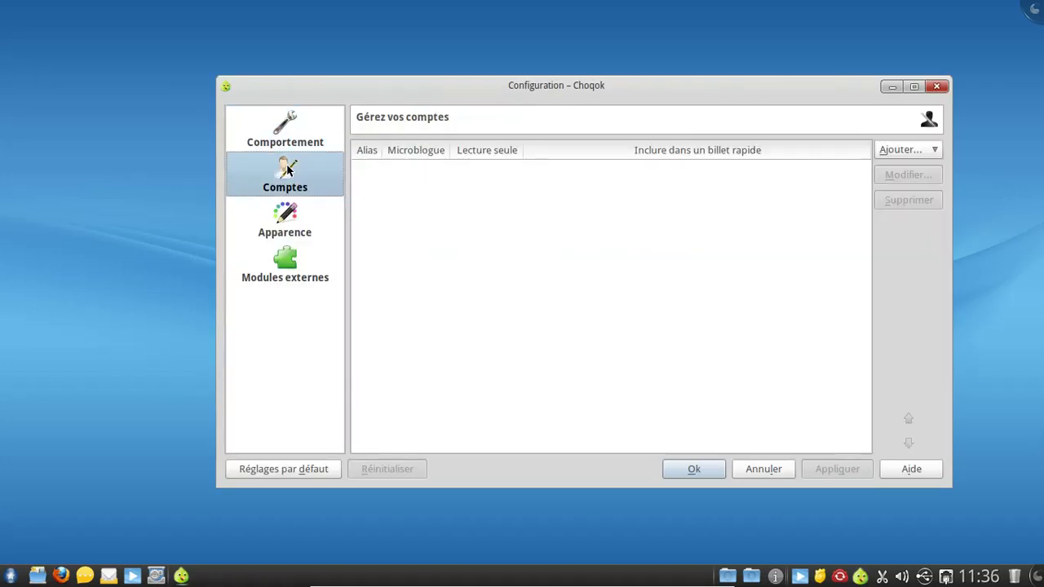
pyautogui.click(915, 155)
pyautogui.click(895, 167)
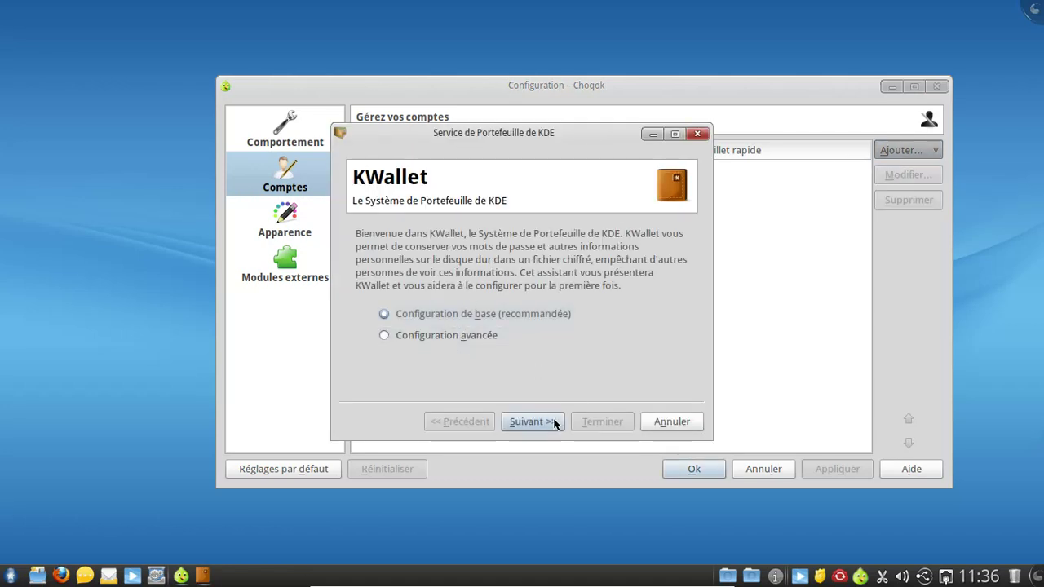
pyautogui.click(533, 421)
pyautogui.click(661, 424)
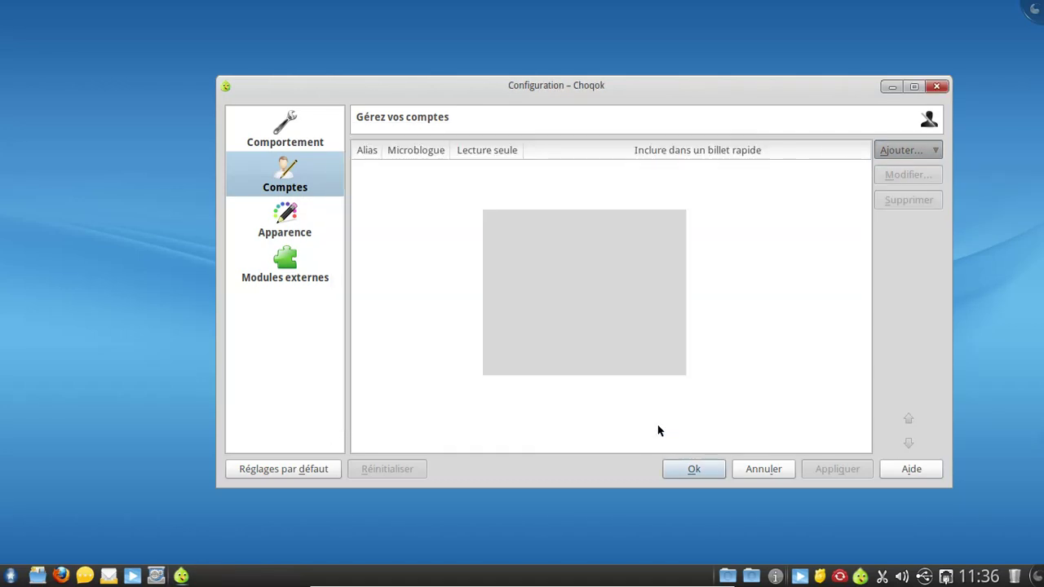
pyautogui.click(645, 359)
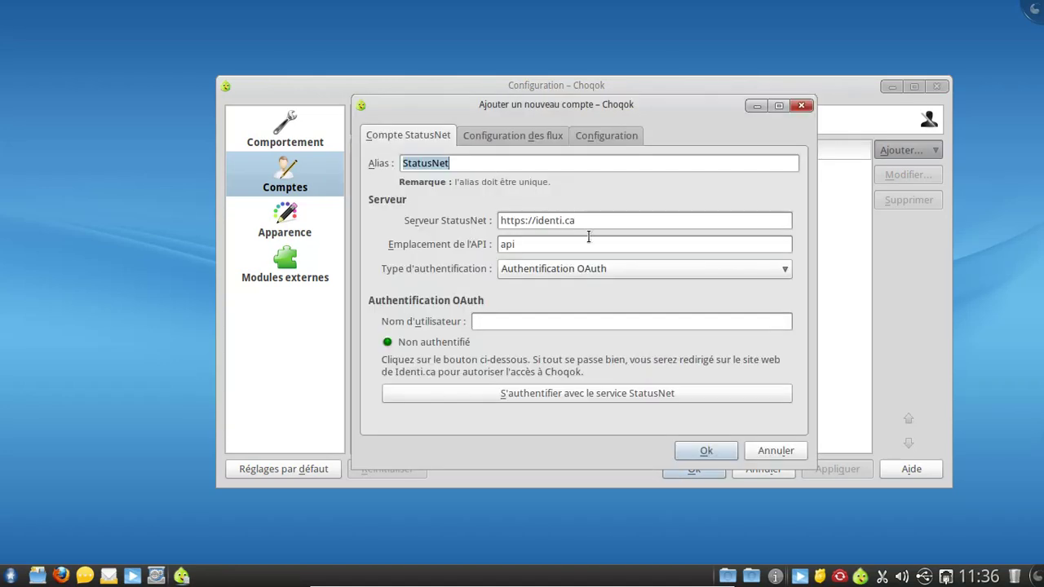
# Step: Enter the account username and start authentication with the identi.ca StatusNet service
pyautogui.click(526, 319)
pyautogui.write('fredbezies')
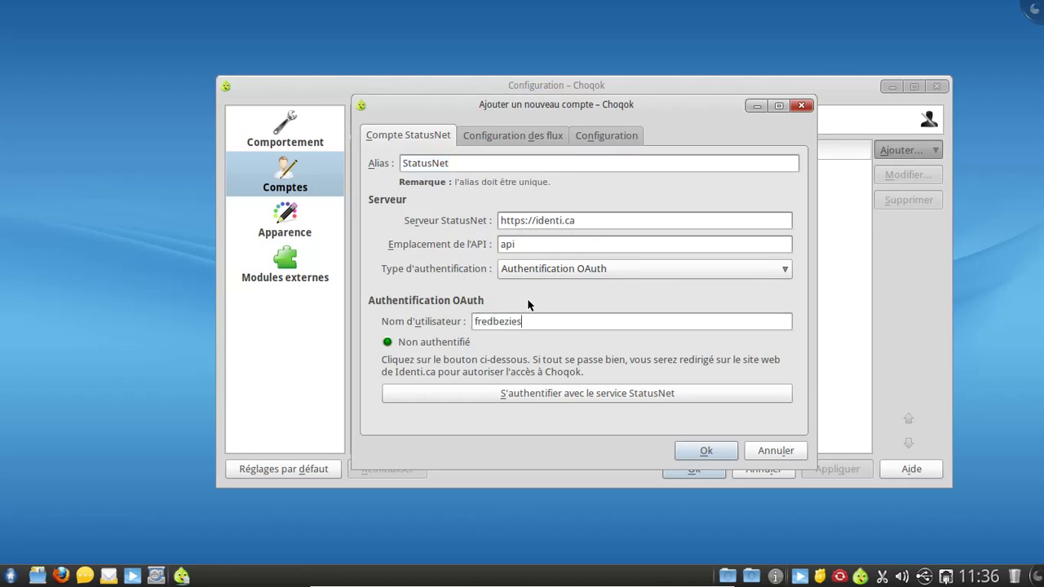
pyautogui.click(531, 394)
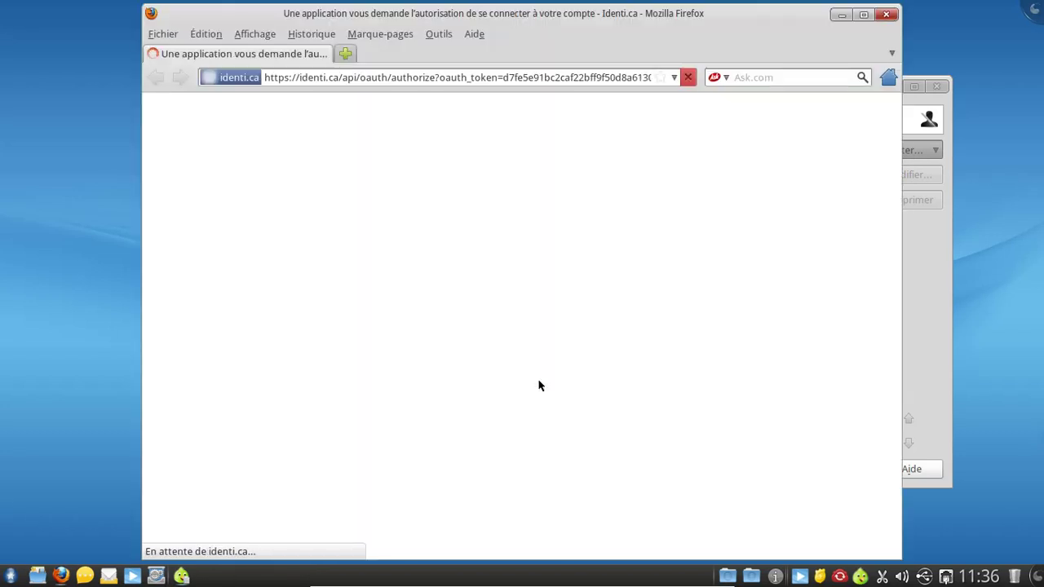
# Step: Sign in to identi.ca with the account nickname and password after accepting the security warning
pyautogui.click(508, 323)
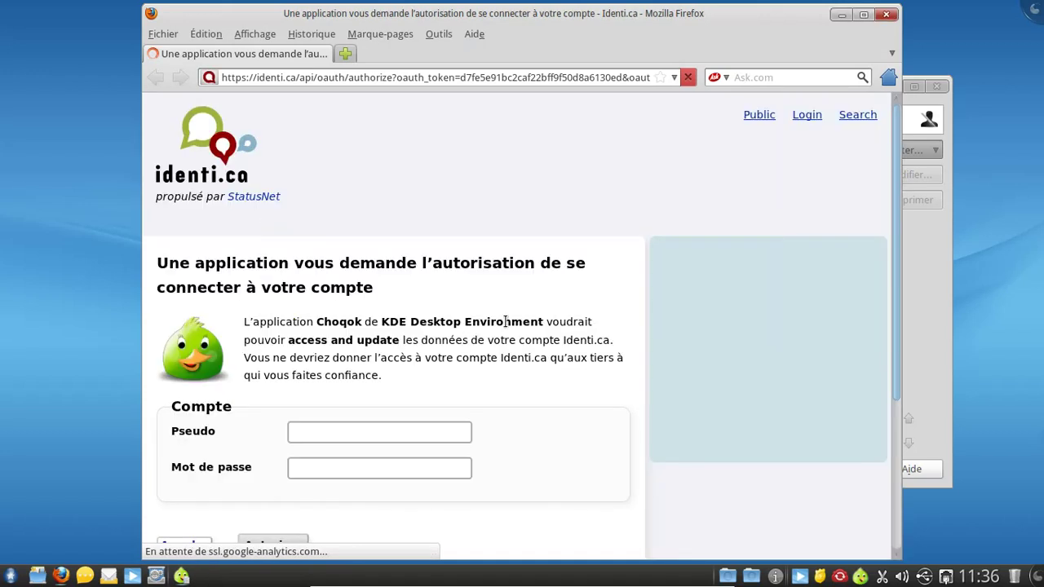
pyautogui.click(337, 430)
pyautogui.write('fredbezies')
pyautogui.press('Tab')
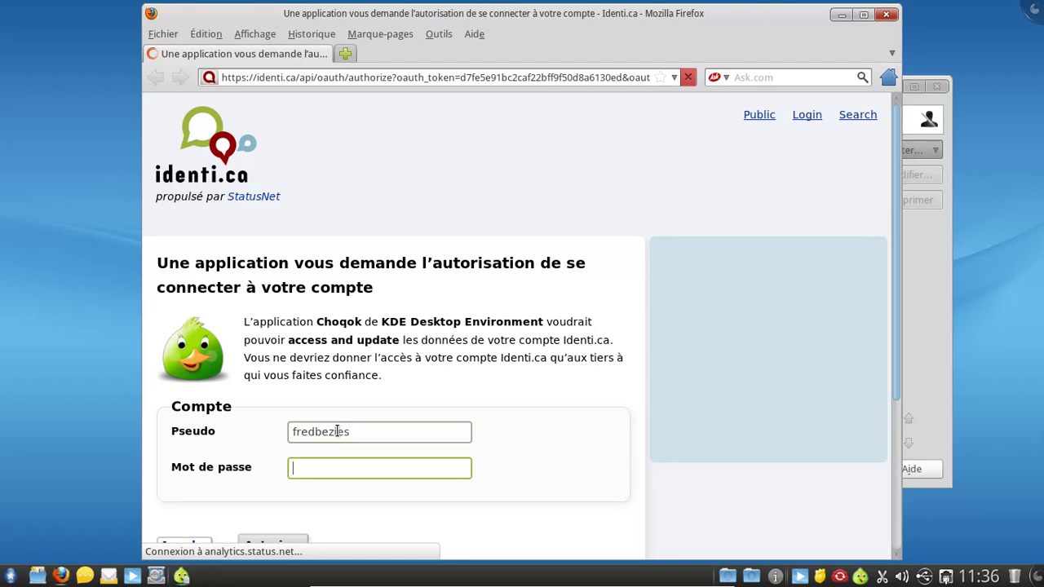
pyautogui.write('***********')
pyautogui.press('Return')
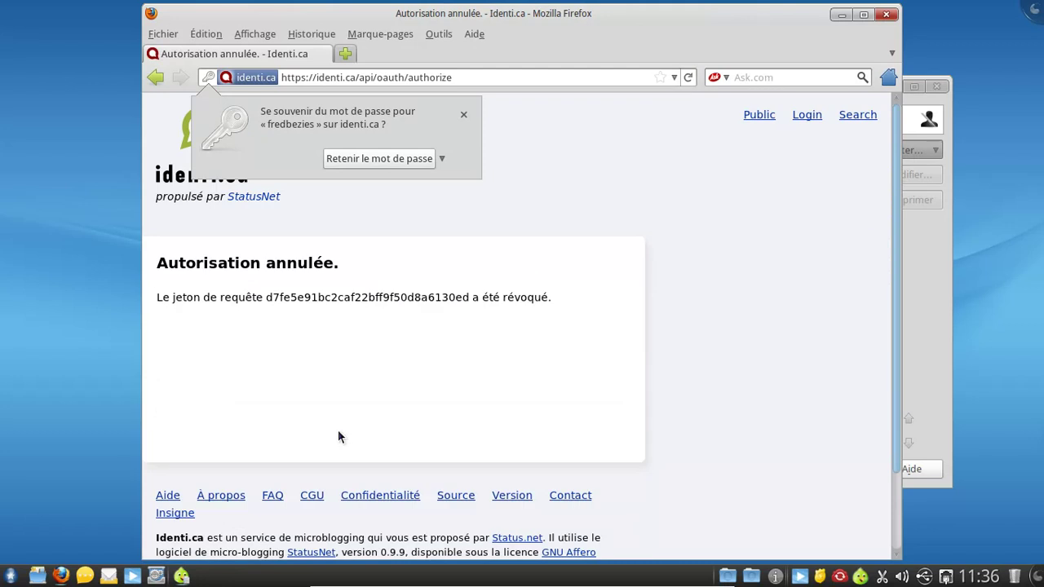
# Step: Close Firefox, cancel the security code prompt, and discard the new account setup
pyautogui.click(465, 114)
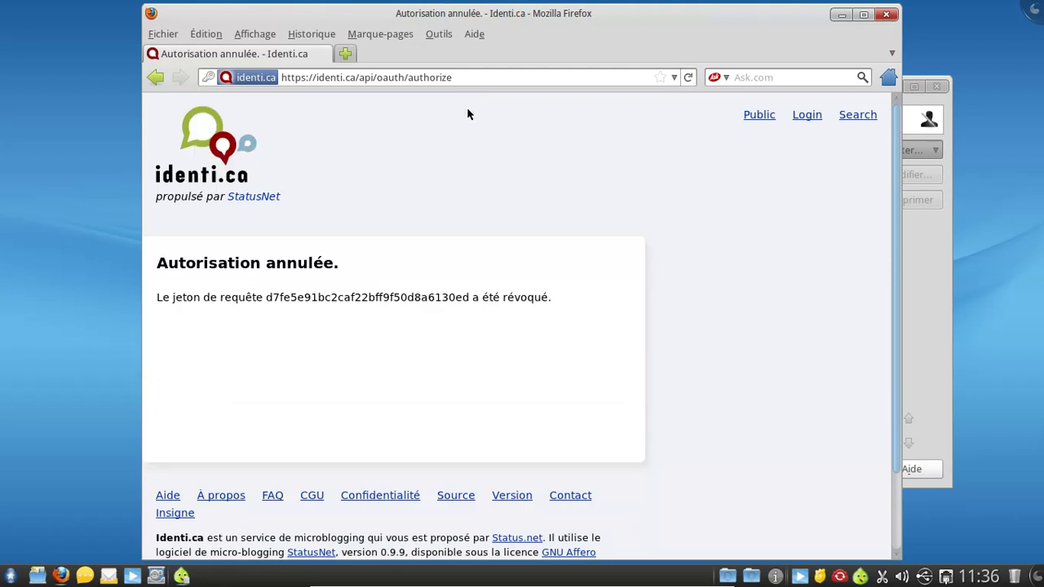
pyautogui.click(886, 15)
pyautogui.write('j')
pyautogui.click(676, 313)
pyautogui.click(801, 106)
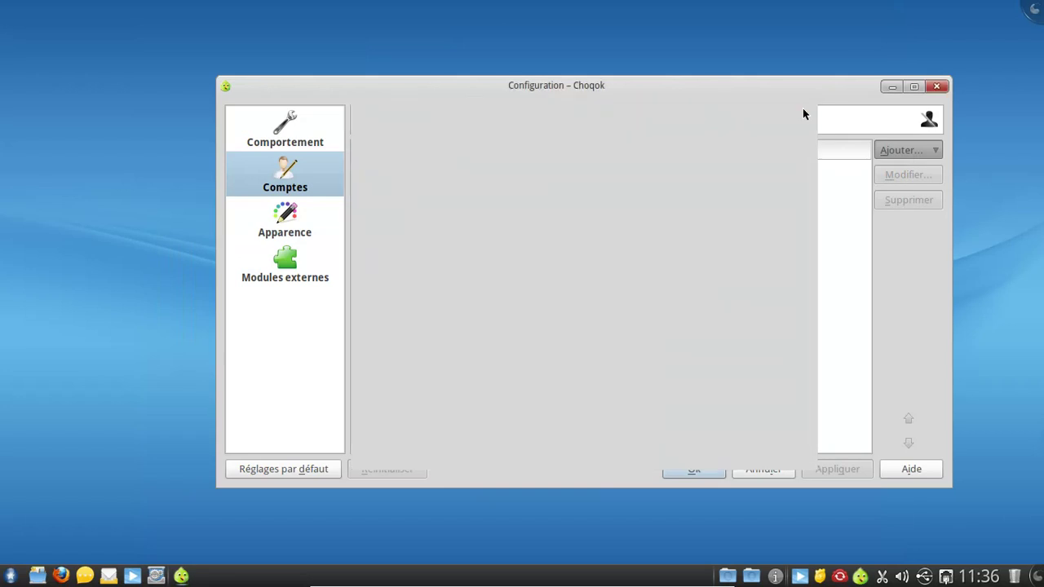
# Step: Close Choqok's configuration, quit the music player and Choqok from the tray, then dismiss the launcher
pyautogui.click(935, 86)
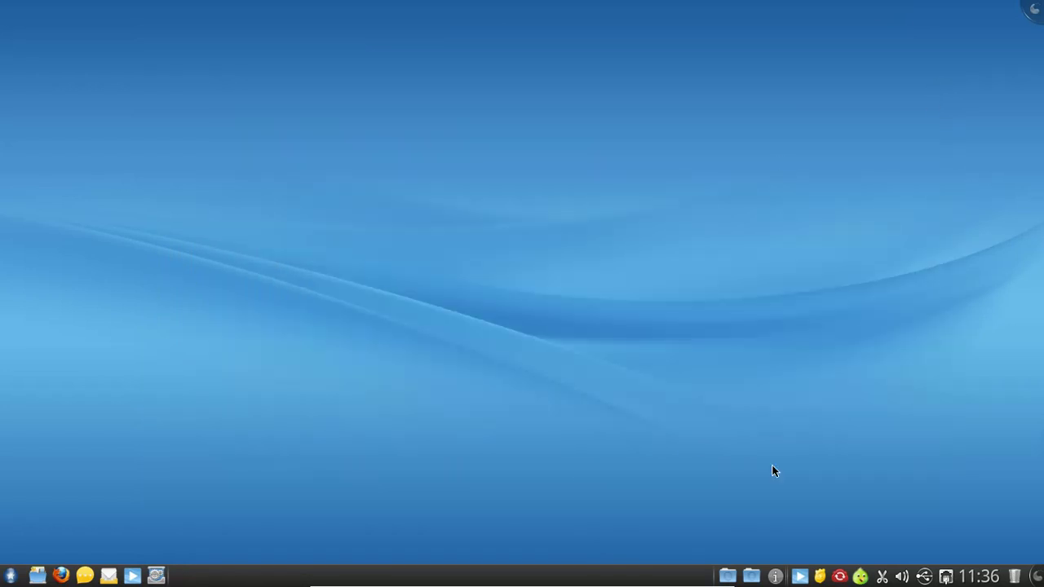
pyautogui.rightClick(799, 576)
pyautogui.click(821, 564)
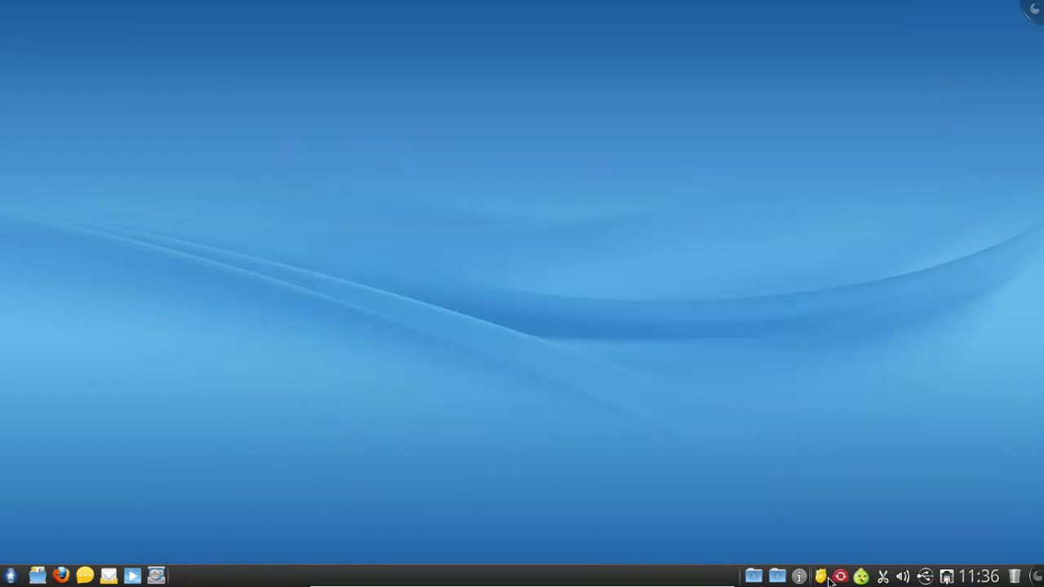
pyautogui.rightClick(861, 577)
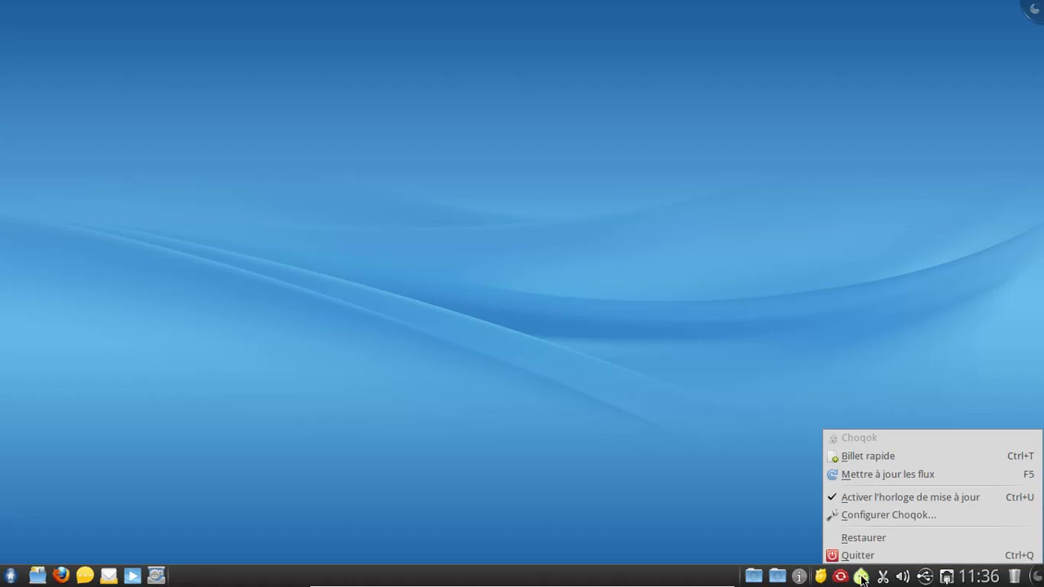
pyautogui.click(870, 554)
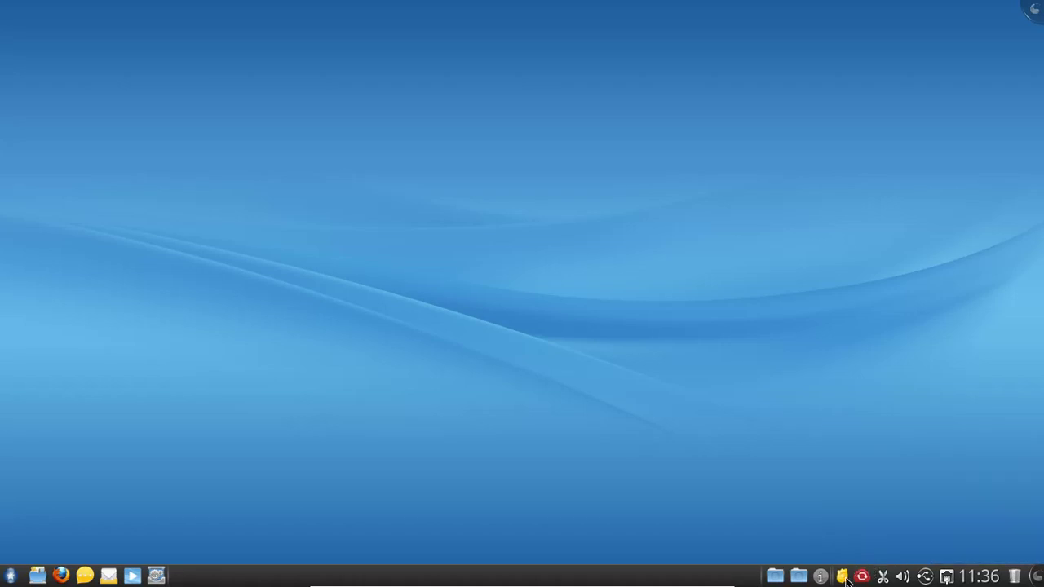
pyautogui.click(10, 577)
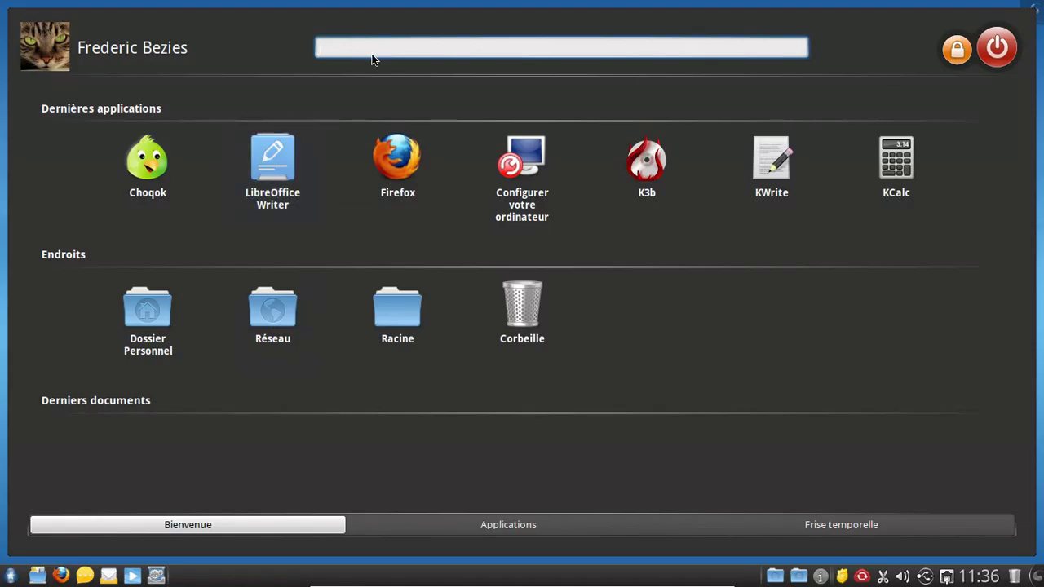
pyautogui.click(160, 346)
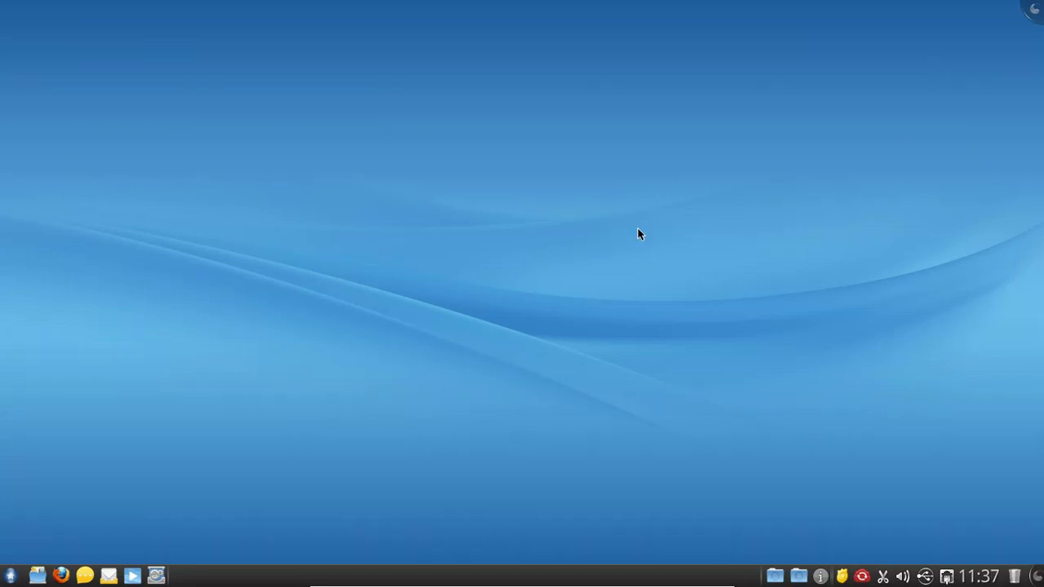
pyautogui.click(1034, 10)
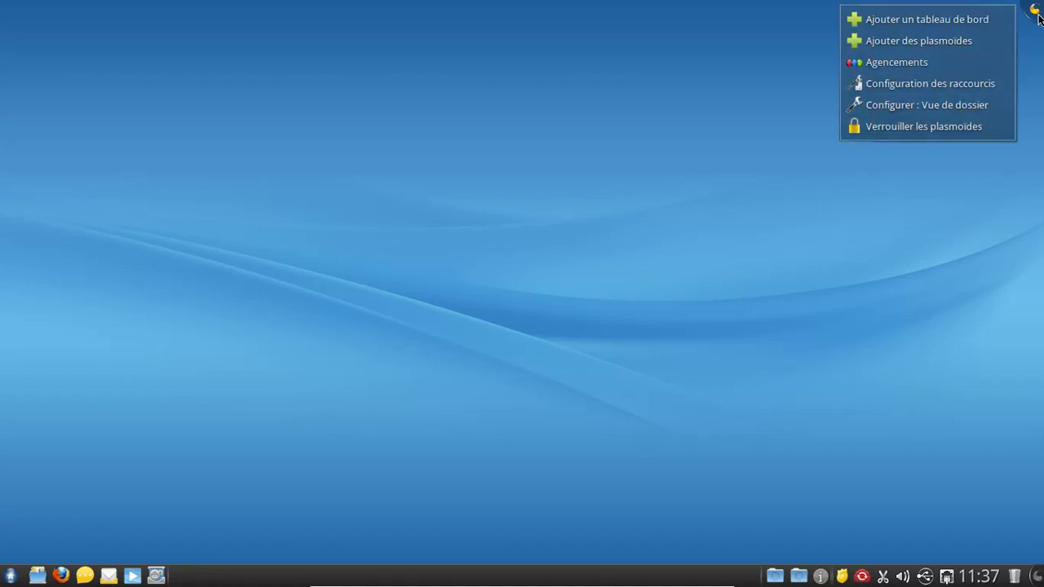
pyautogui.click(959, 37)
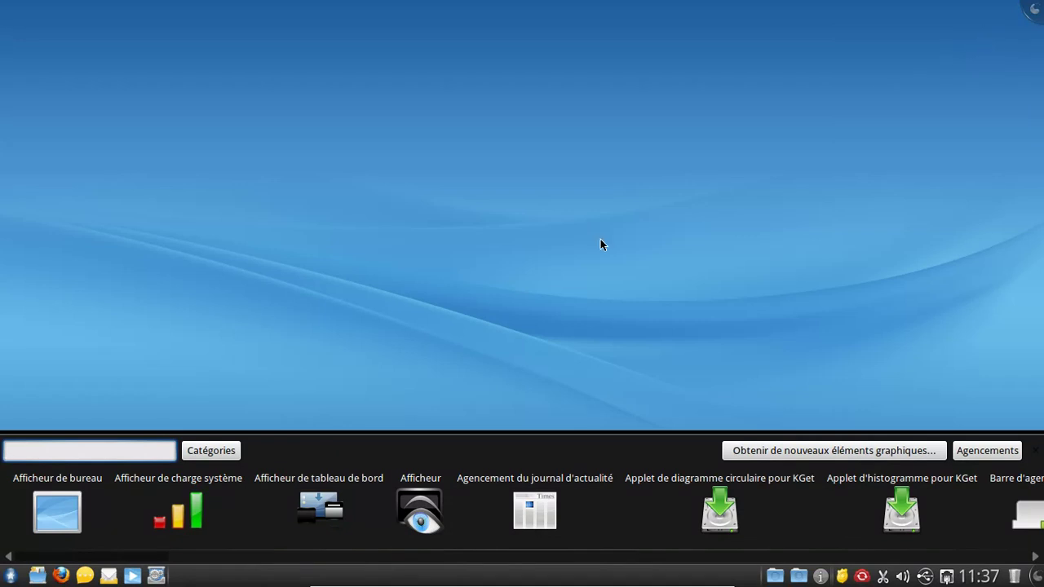
pyautogui.press('Escape')
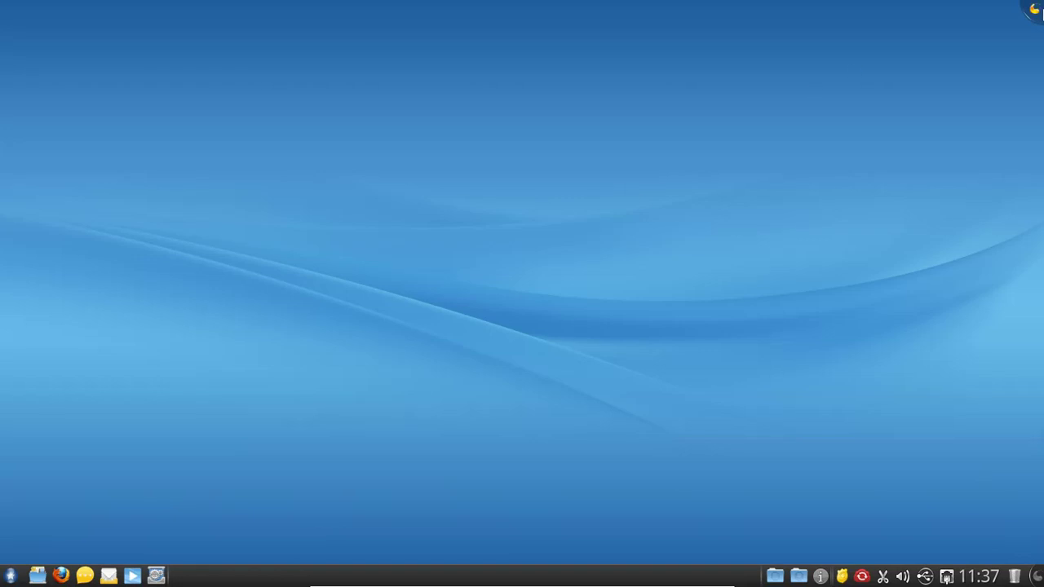
pyautogui.click(1037, 10)
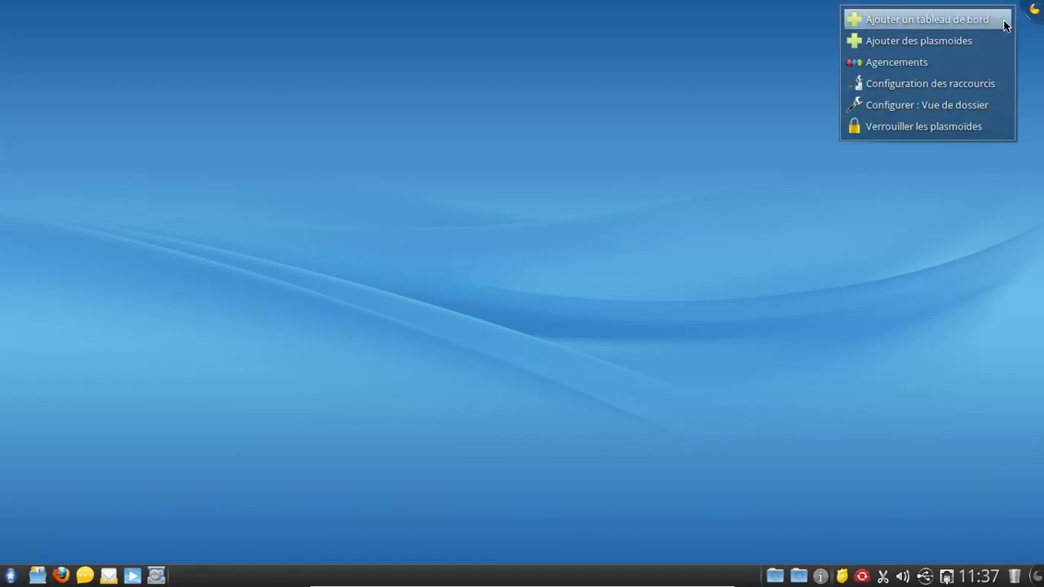
pyautogui.moveTo(1004, 25)
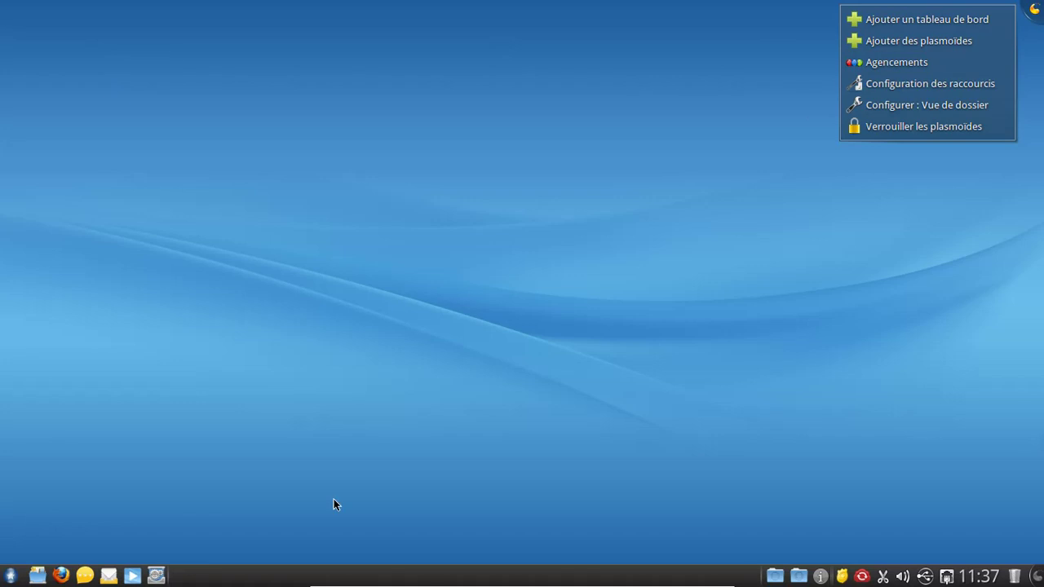
pyautogui.click(1029, 37)
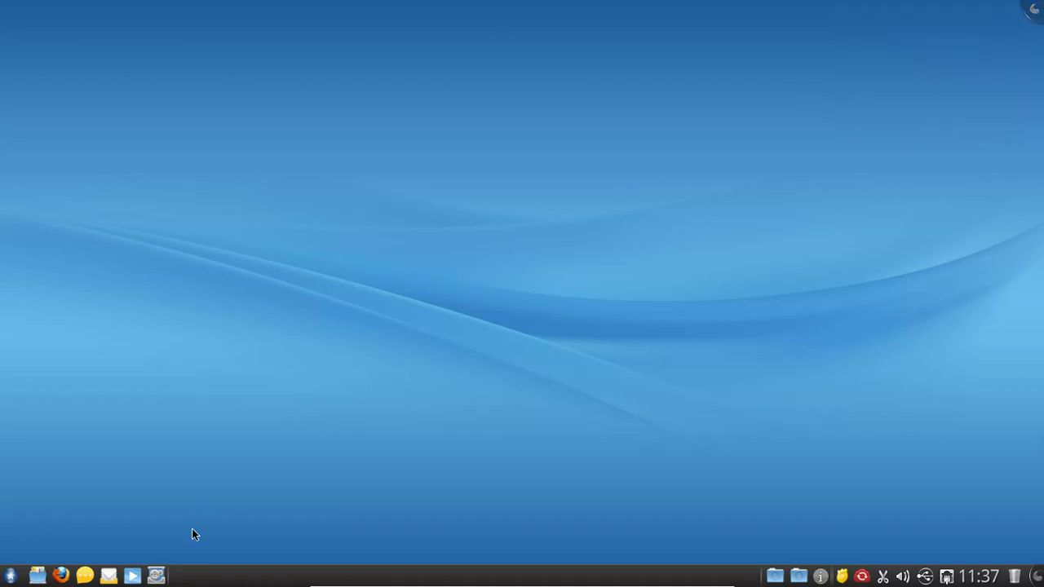
# Step: Open Dolphin, view its About information showing version 1.6.1, then close Dolphin
pyautogui.click(41, 579)
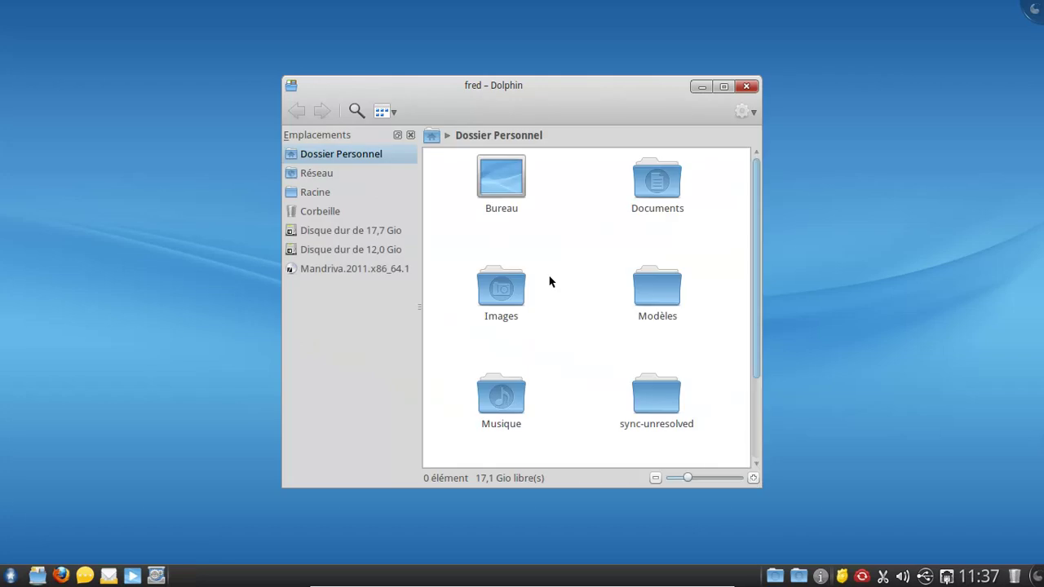
pyautogui.click(749, 112)
pyautogui.moveTo(755, 248)
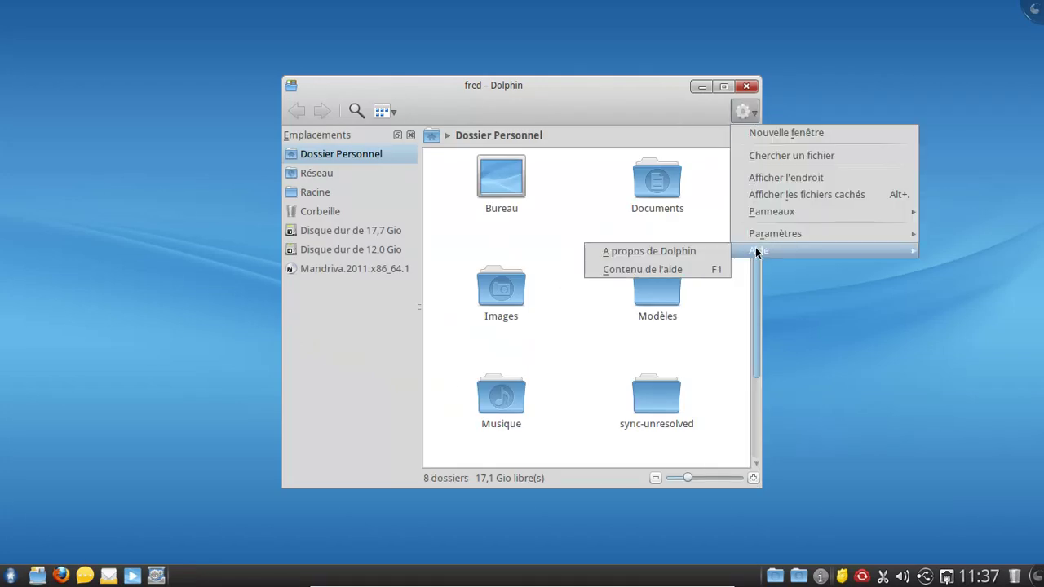
pyautogui.click(676, 255)
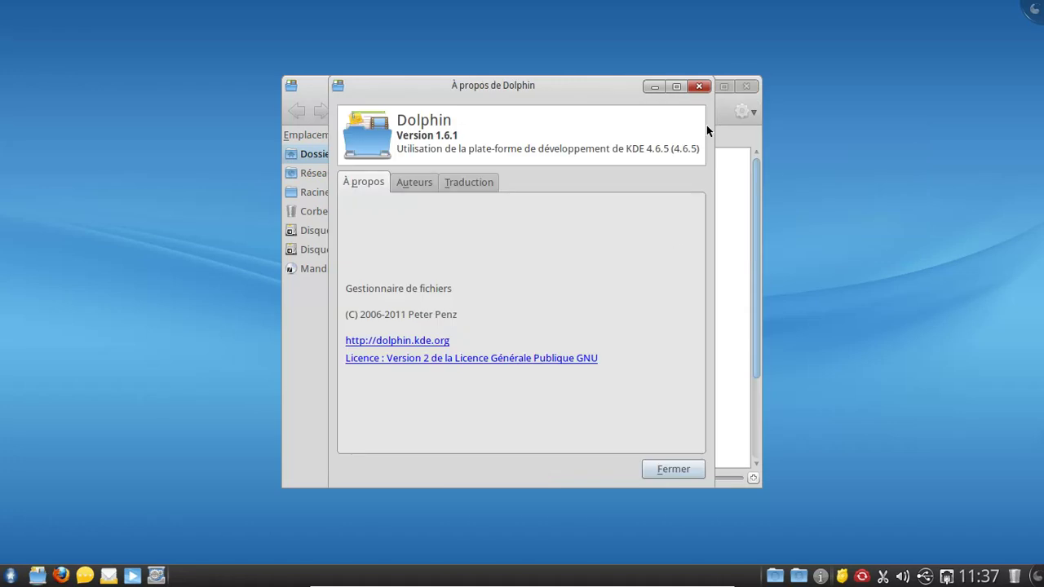
pyautogui.click(702, 87)
pyautogui.click(745, 85)
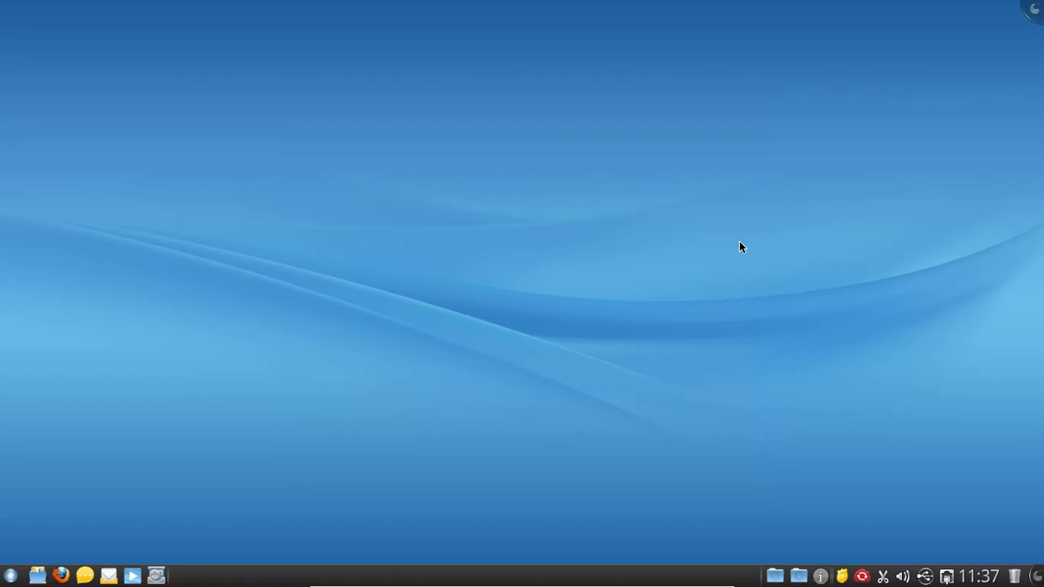
# Step: Bring up the logout choices from the launcher and cancel them with Escape
pyautogui.click(10, 576)
pyautogui.click(999, 51)
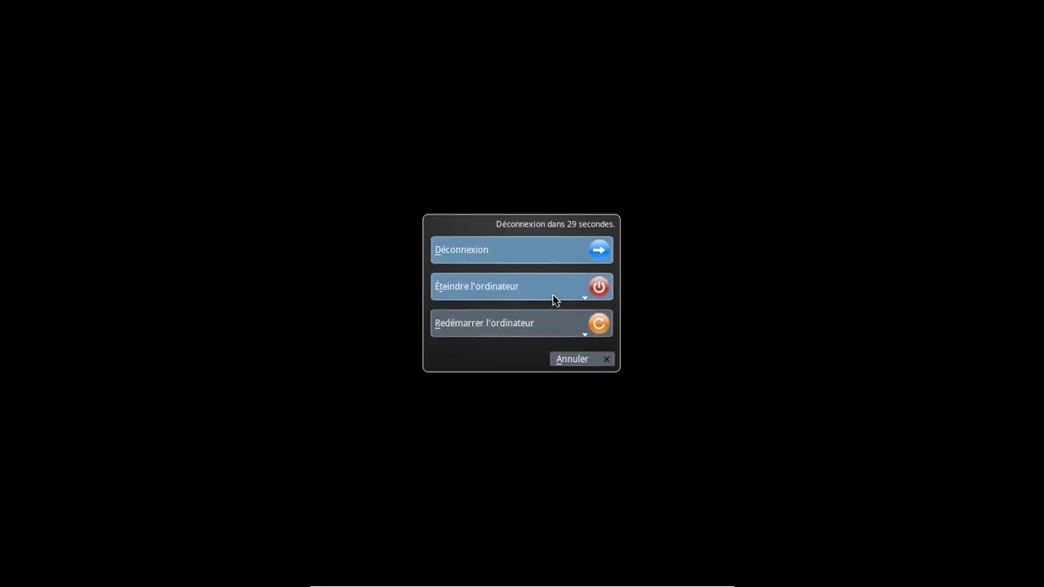
pyautogui.press('Escape')
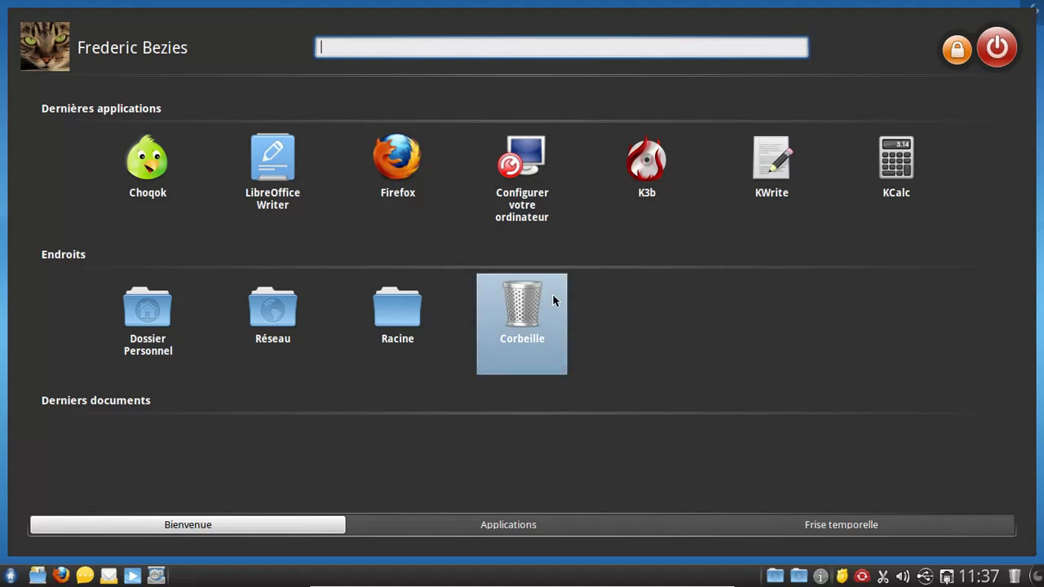